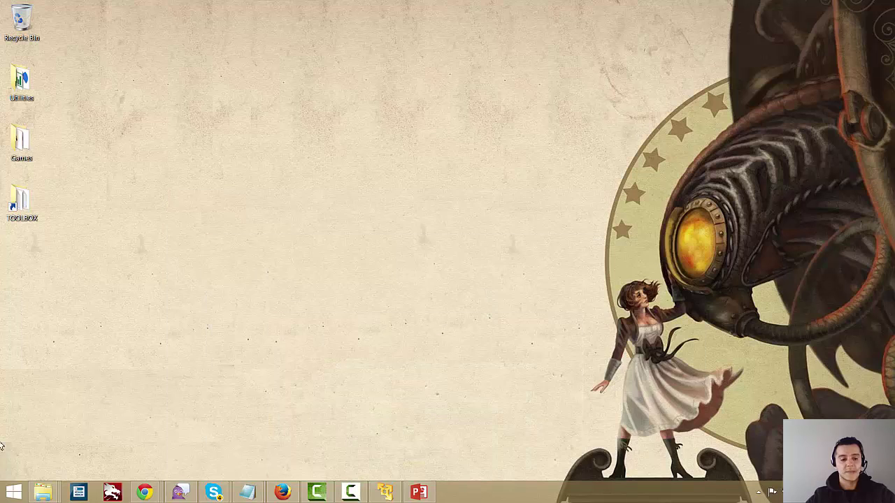
# Launch Excel 2013, create a blank workbook and maximize its window
pyautogui.rightClick(14, 492)
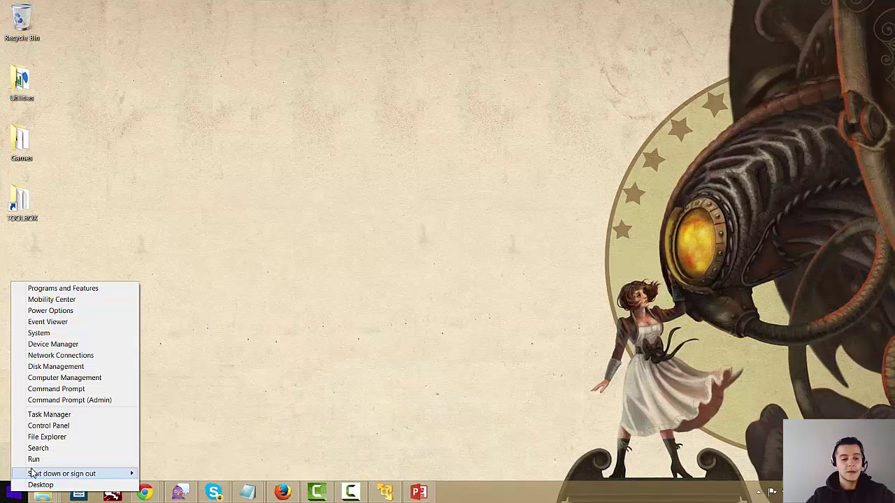
pyautogui.click(42, 449)
pyautogui.write('excel 2013')
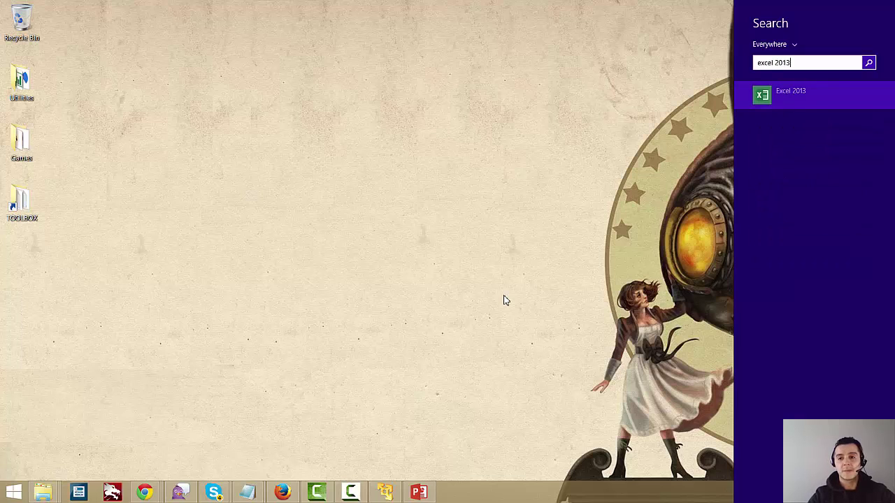
pyautogui.press('Return')
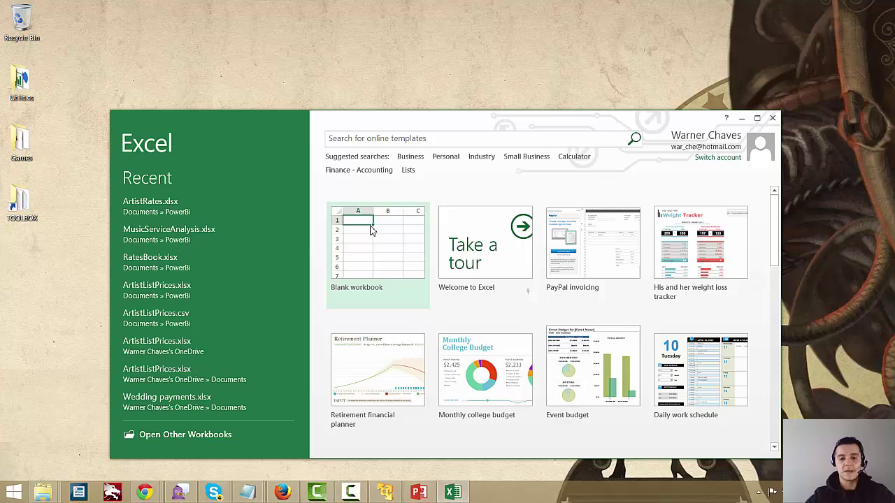
pyautogui.click(371, 230)
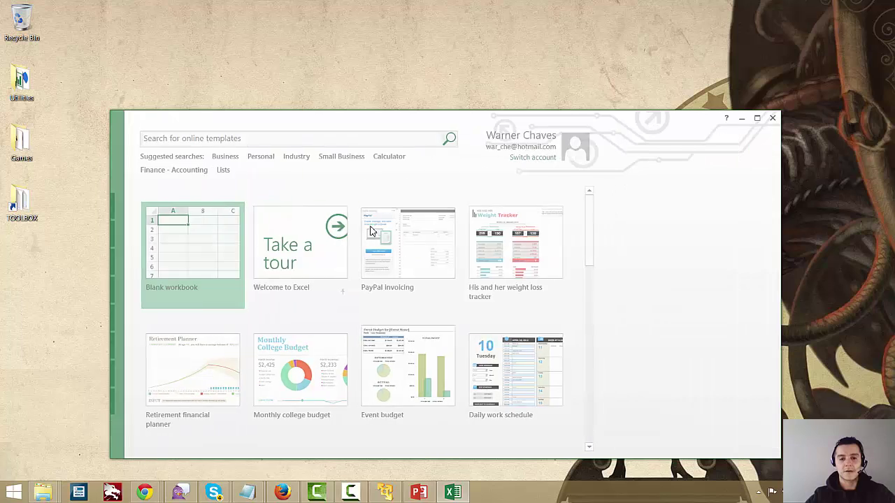
pyautogui.click(757, 119)
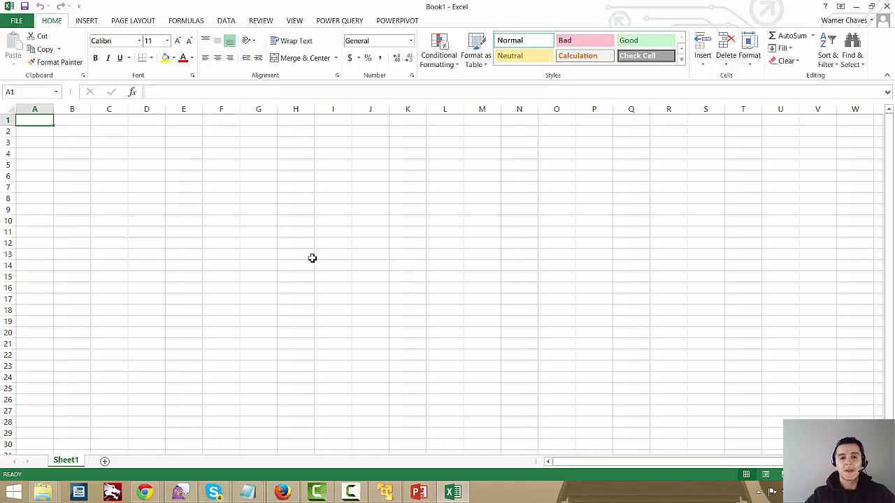
# Show the Power Query list of workbook queries beside the sheet
pyautogui.click(337, 22)
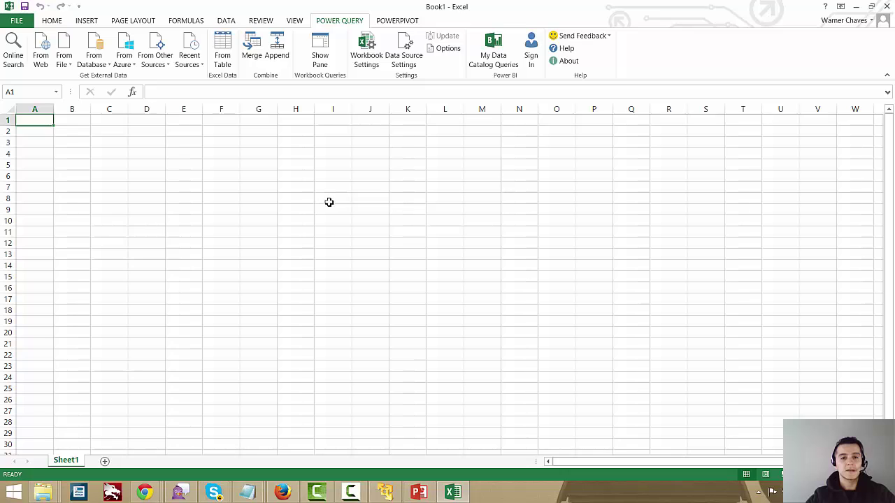
pyautogui.click(319, 57)
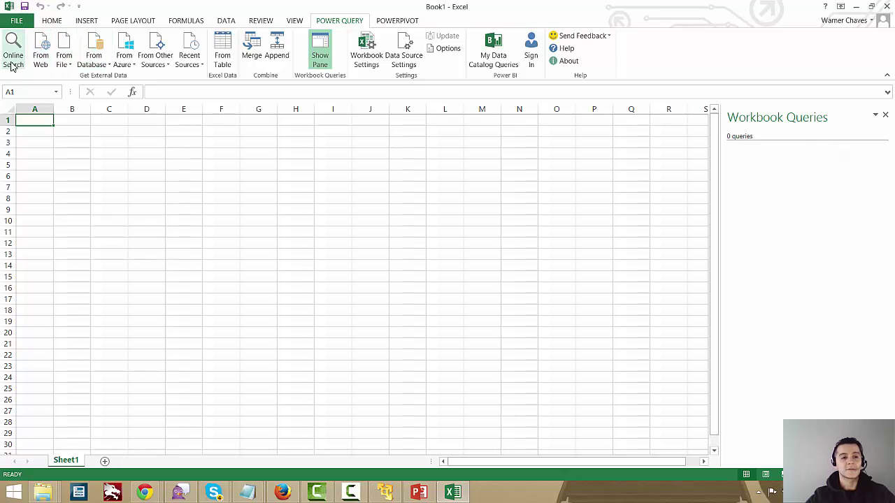
pyautogui.click(63, 58)
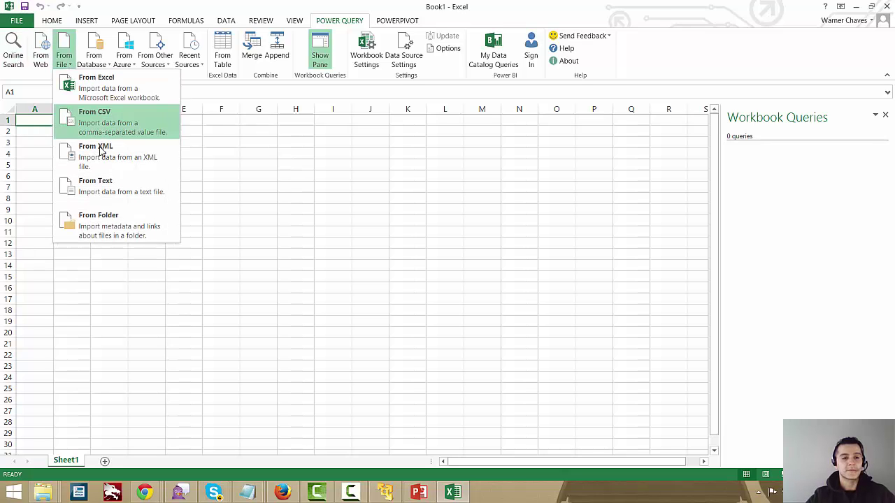
pyautogui.click(101, 67)
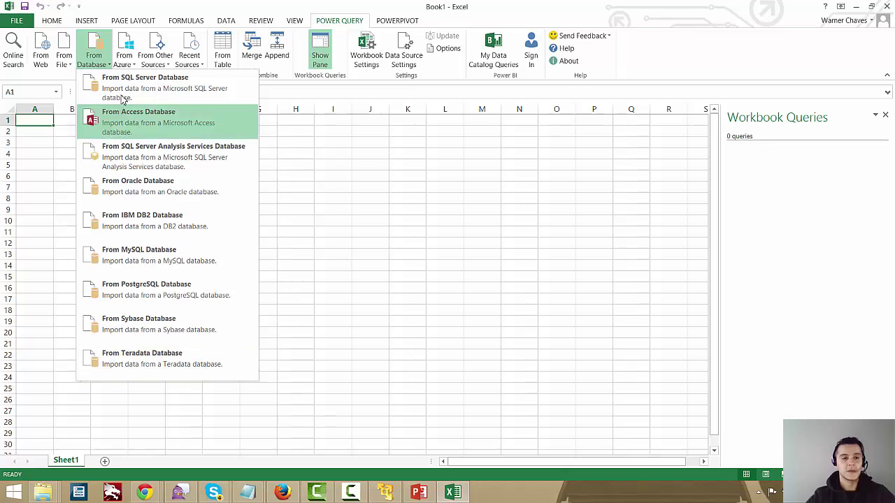
pyautogui.click(127, 64)
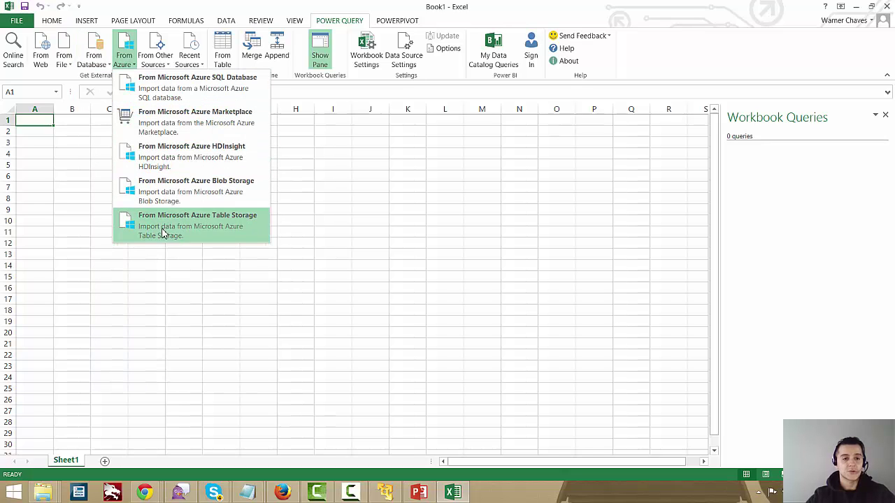
pyautogui.click(156, 60)
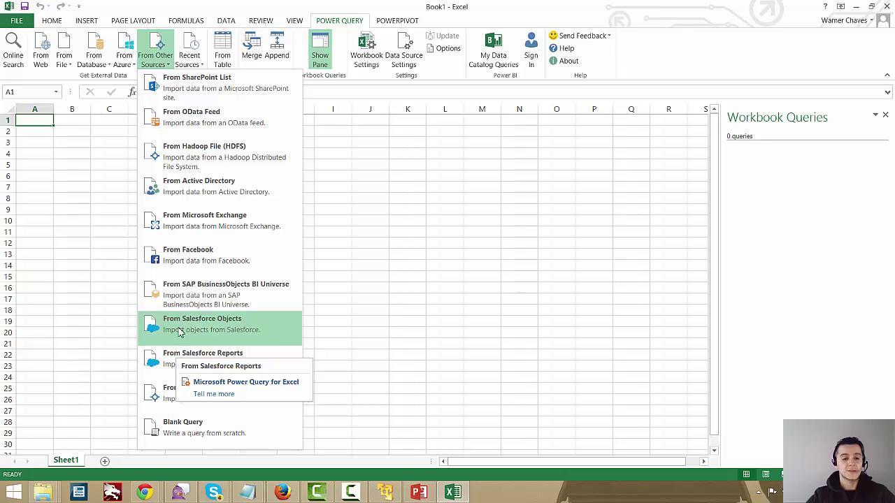
# Connect Power Query to a SQL Server database, with server win2012solo, 49156 and database LastFMDataSet
pyautogui.click(95, 67)
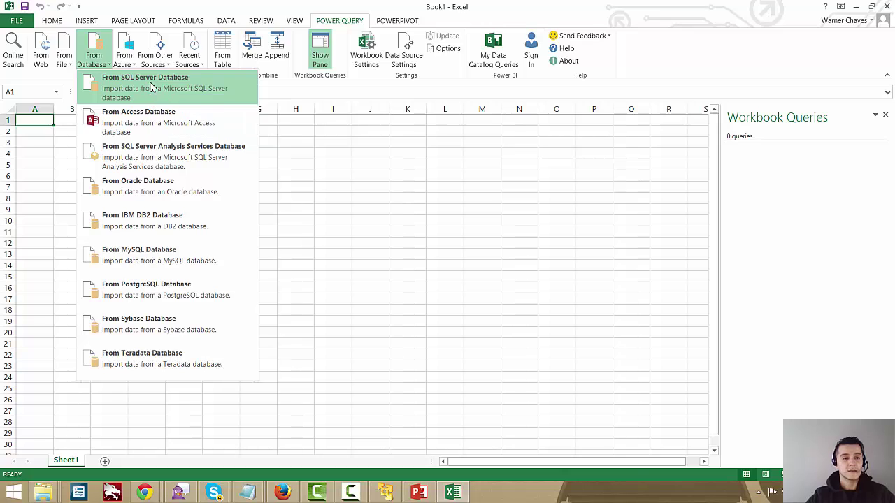
pyautogui.press('Escape')
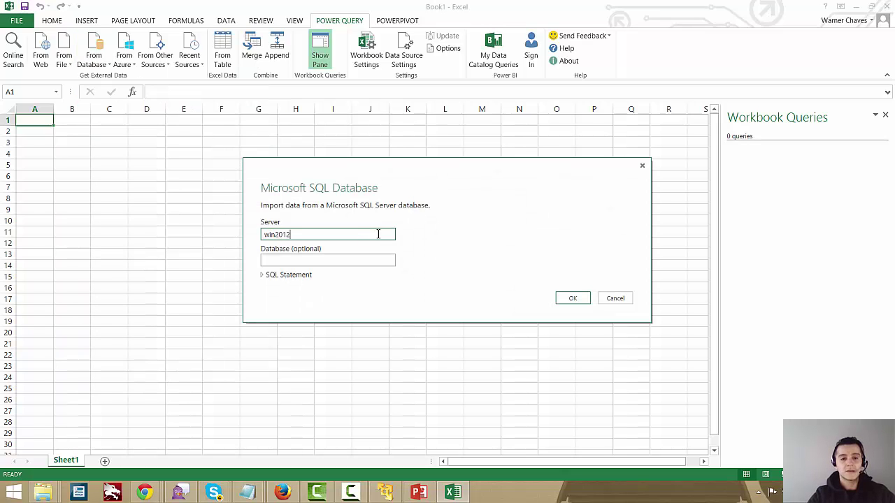
pyautogui.write('sql')
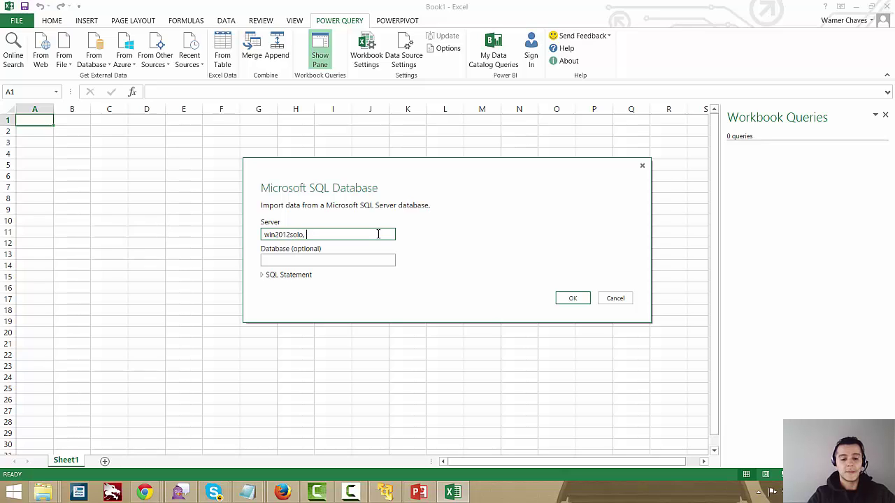
pyautogui.write(', 49156')
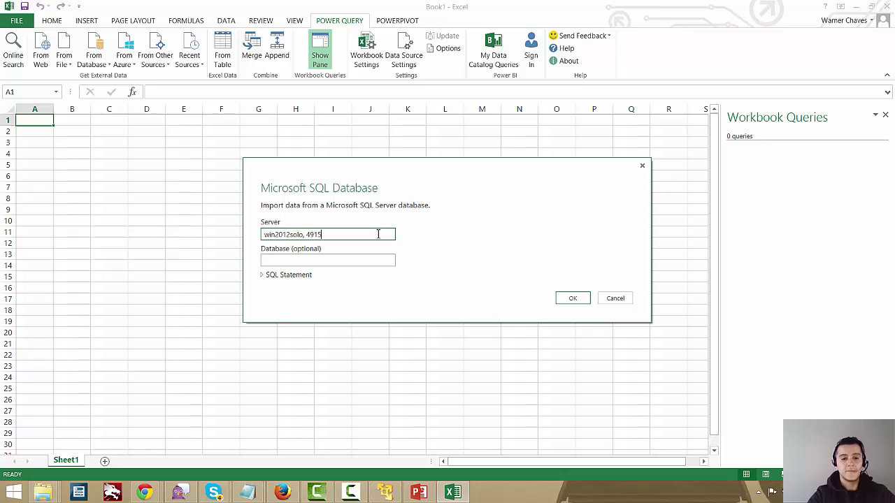
pyautogui.click(339, 260)
pyautogui.write('Last')
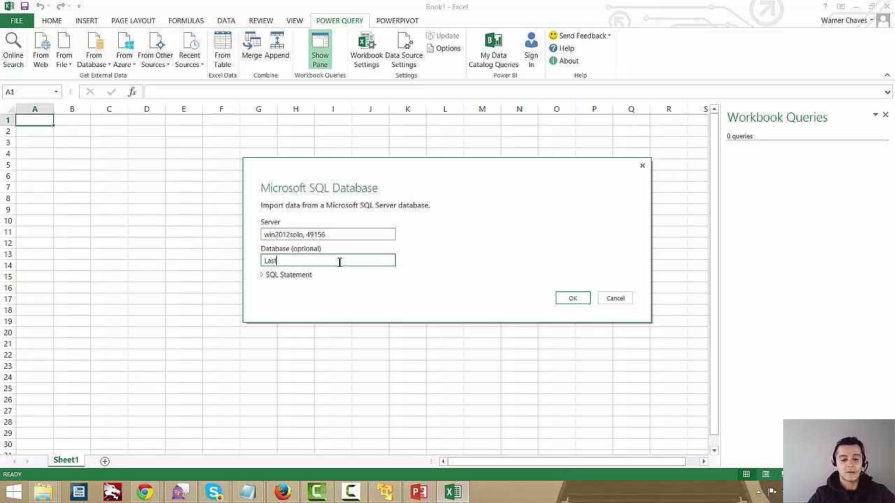
pyautogui.write('FMDataSet')
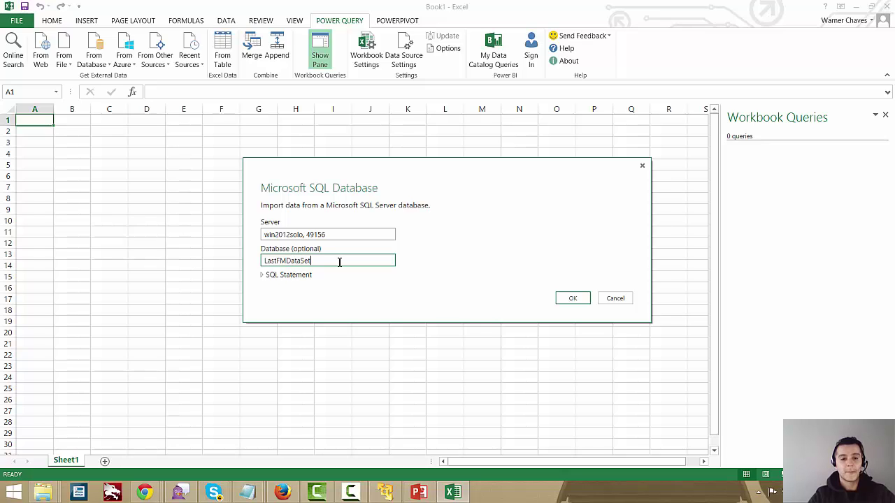
pyautogui.click(579, 301)
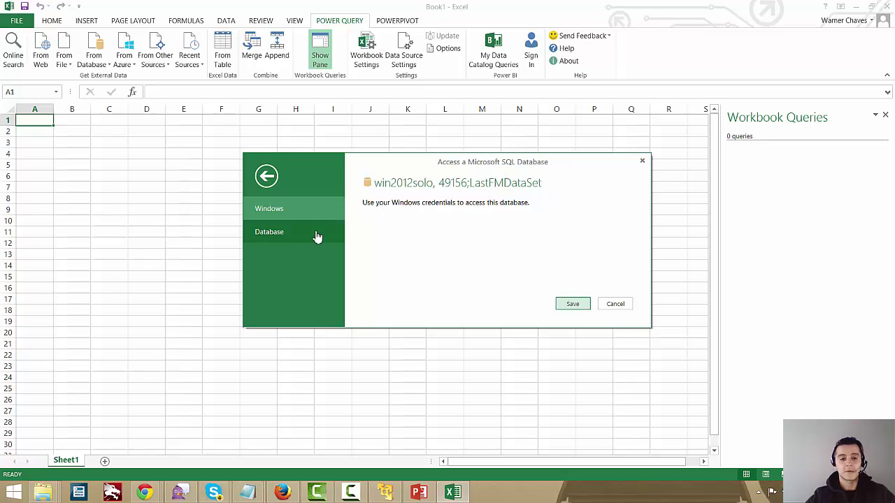
# Sign in with database credentials, entering username powerbi and the account password, and accept an unencrypted connection
pyautogui.click(282, 234)
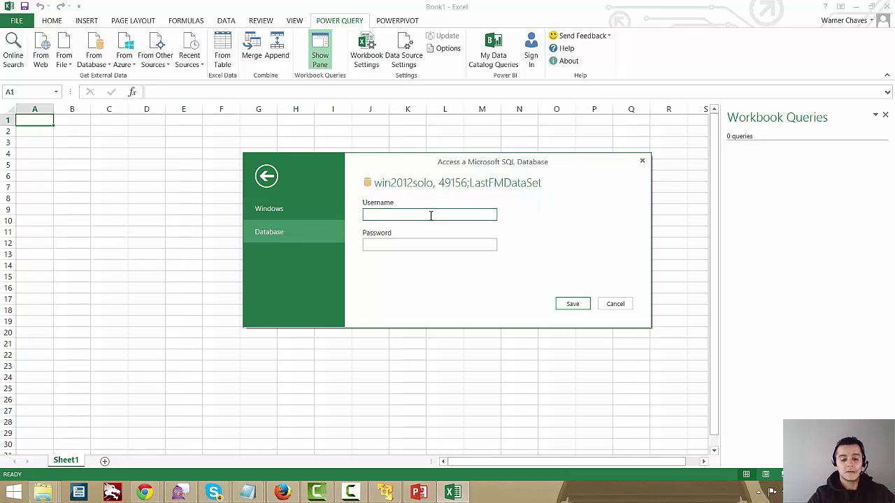
pyautogui.write('powerbi')
pyautogui.press('Tab')
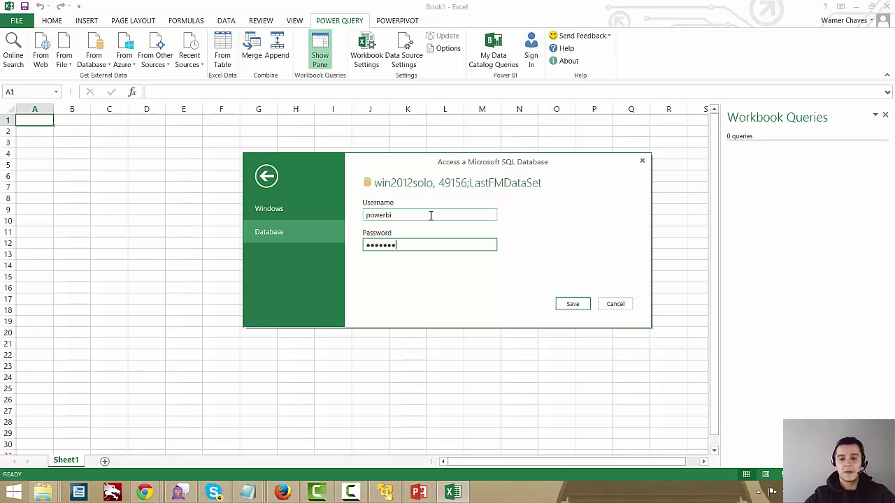
pyautogui.click(572, 303)
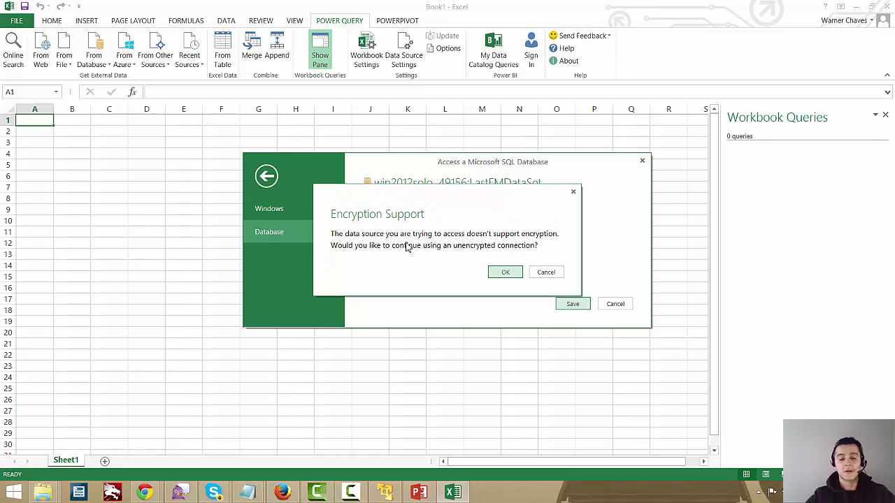
pyautogui.click(513, 274)
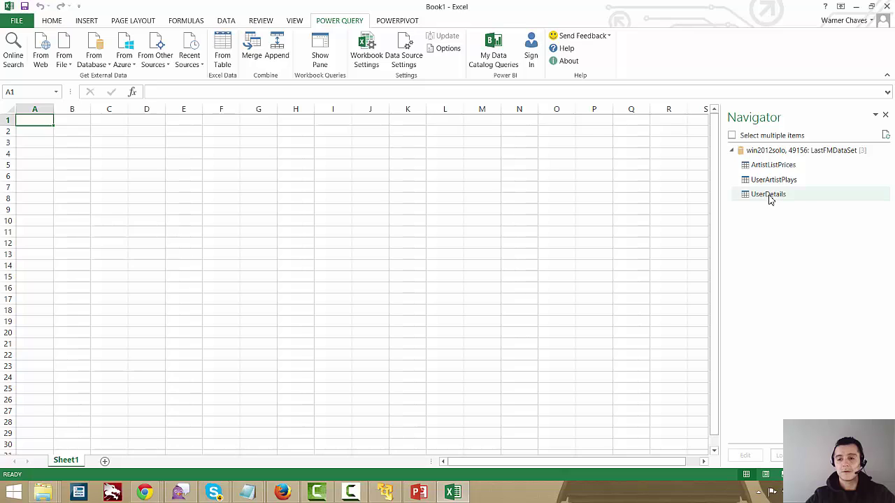
# Open the UserArtistPlays table for editing in the Query Editor
pyautogui.moveTo(769, 200)
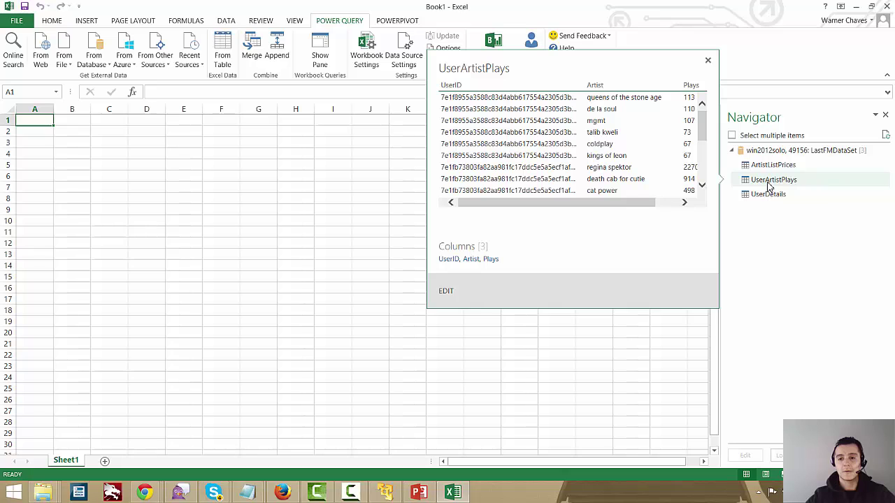
pyautogui.click(446, 292)
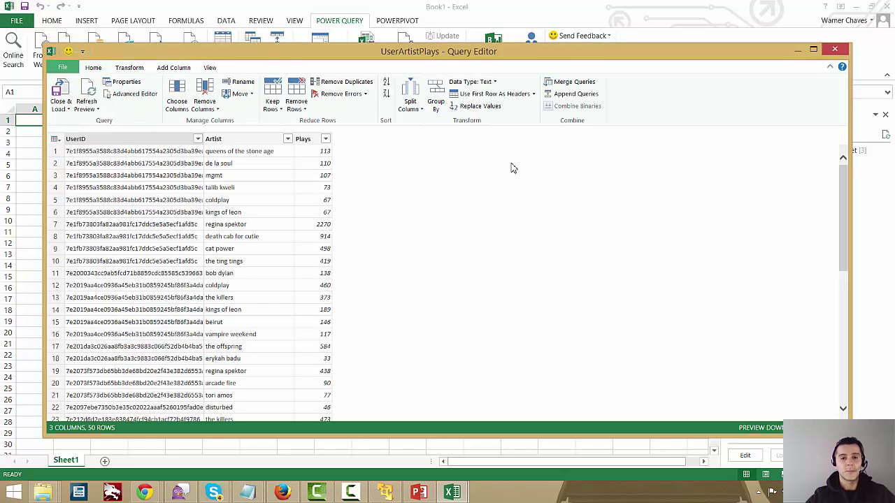
pyautogui.click(137, 67)
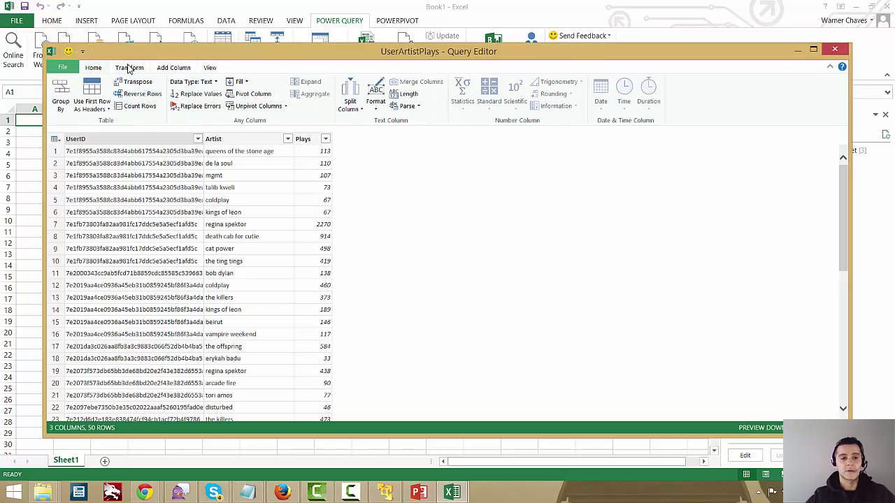
pyautogui.click(170, 70)
pyautogui.click(206, 69)
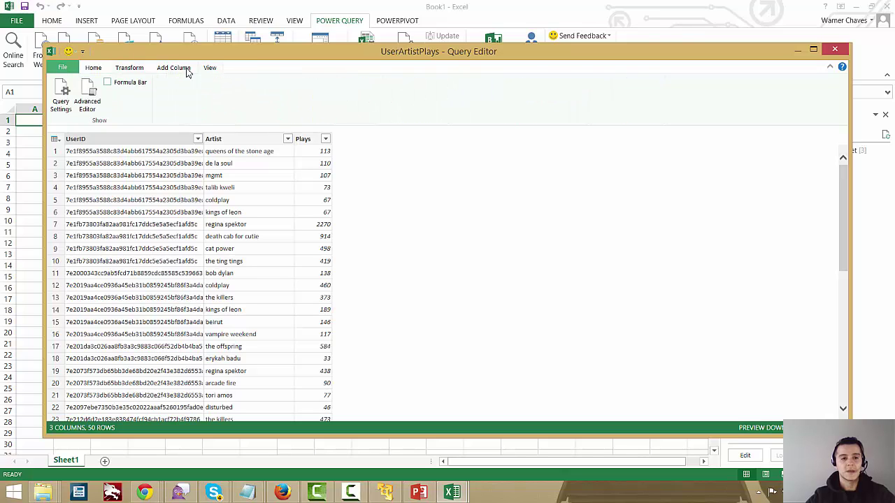
pyautogui.click(99, 67)
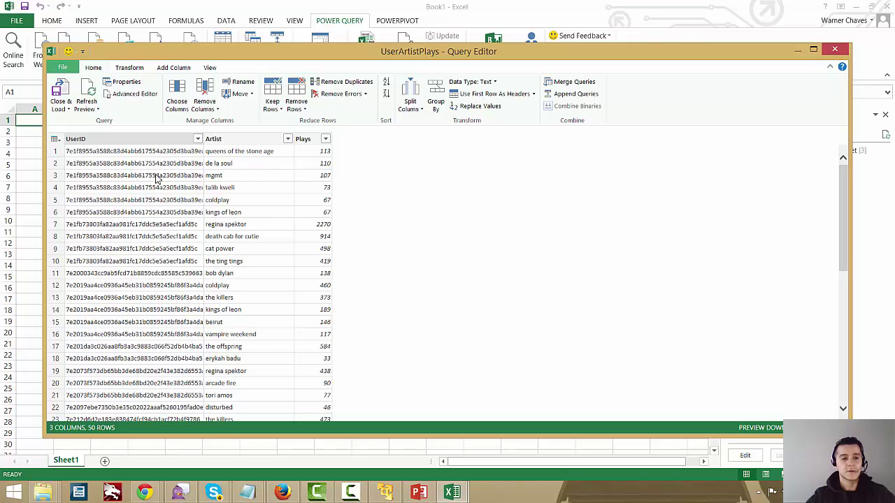
# Close the query and load UserArtistPlays as a connection only, adding its data to the Data Model
pyautogui.click(63, 110)
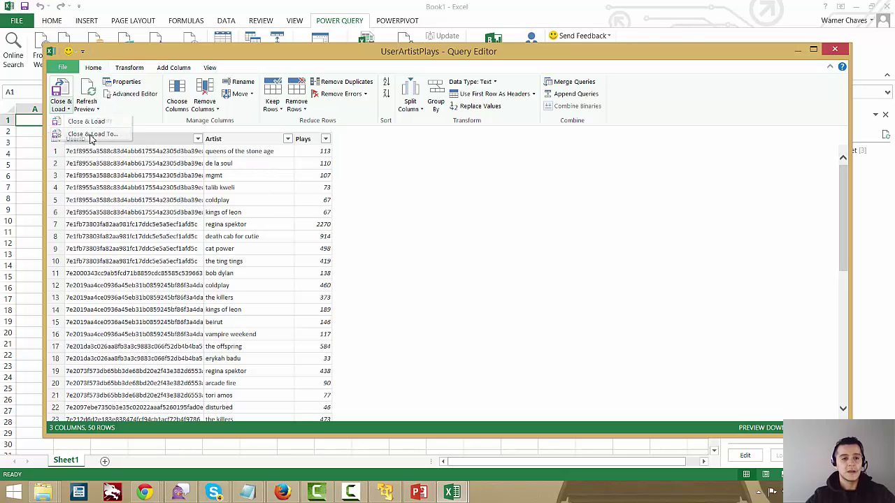
pyautogui.click(77, 133)
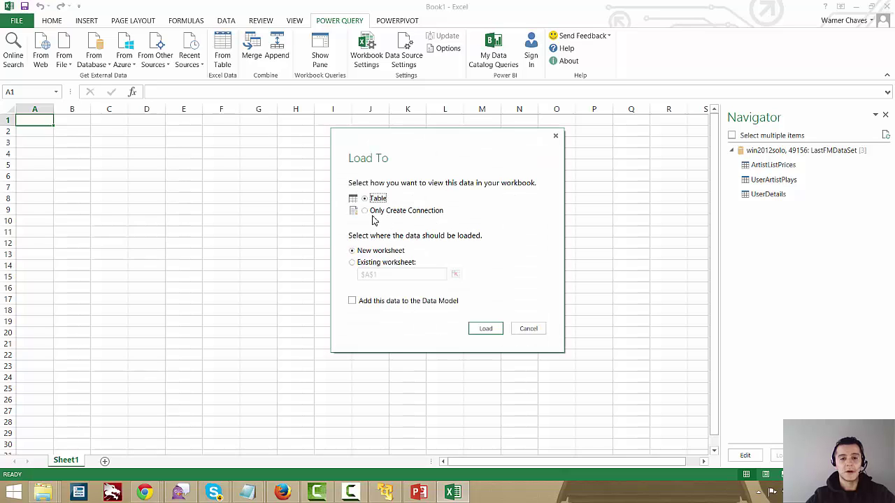
pyautogui.click(366, 211)
pyautogui.click(352, 300)
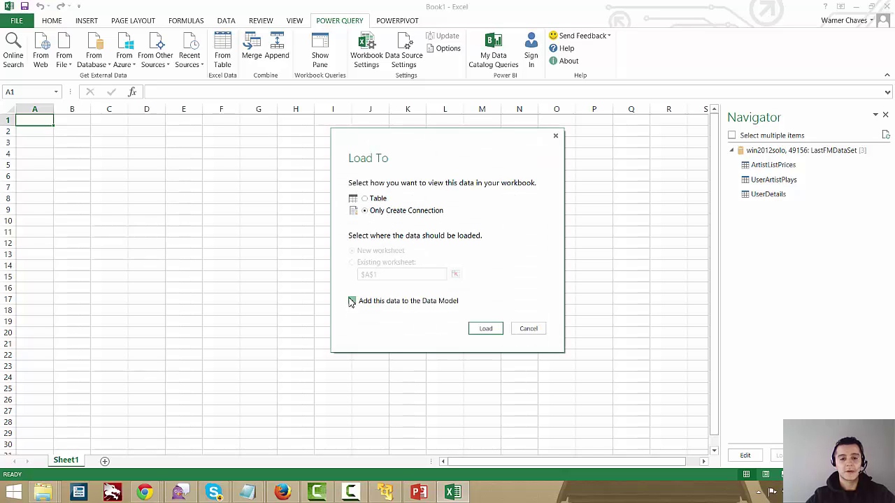
pyautogui.click(484, 329)
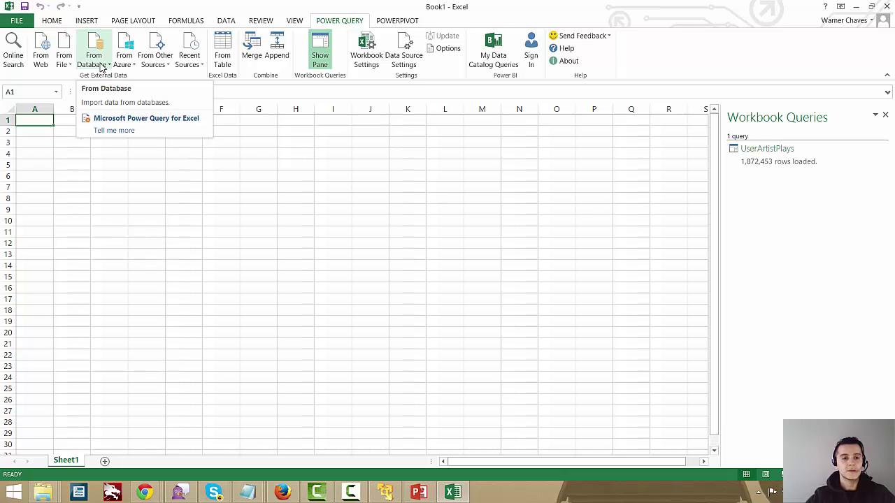
# Open the UserDetails table from the recent source win2012solo, 49156: LastFMDataSet in a maximized Query Editor
pyautogui.click(181, 66)
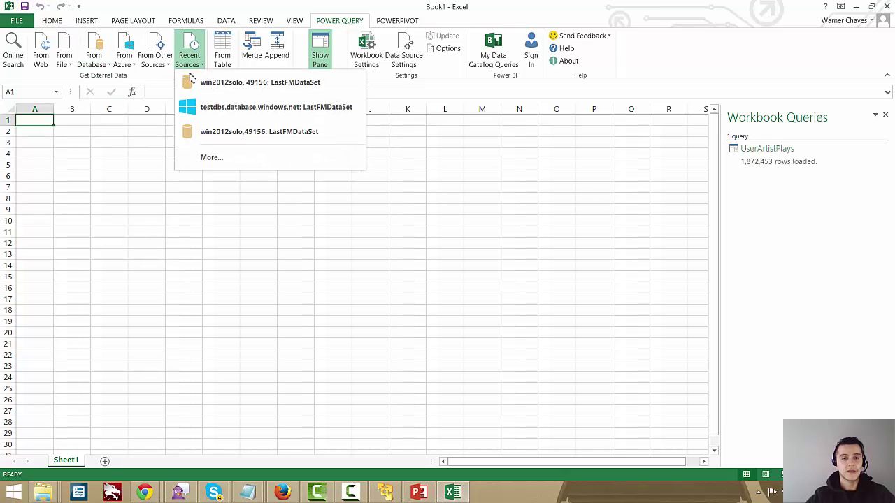
pyautogui.click(238, 85)
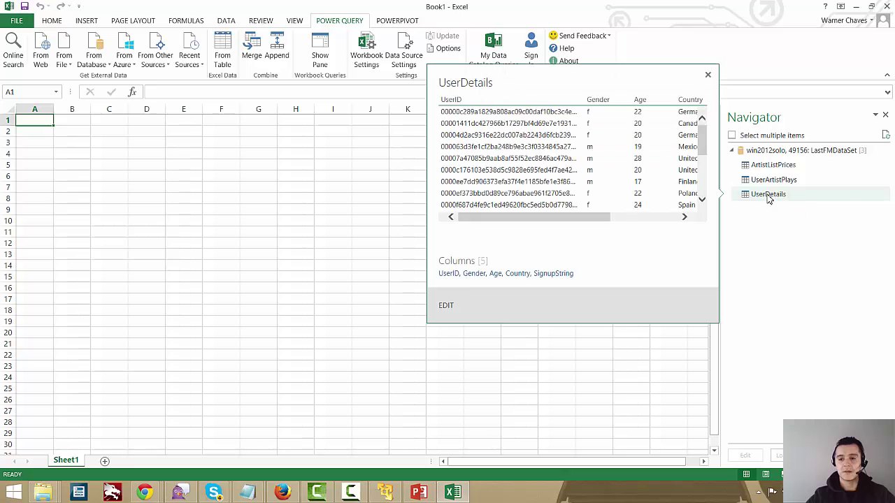
pyautogui.rightClick(769, 198)
pyautogui.click(788, 202)
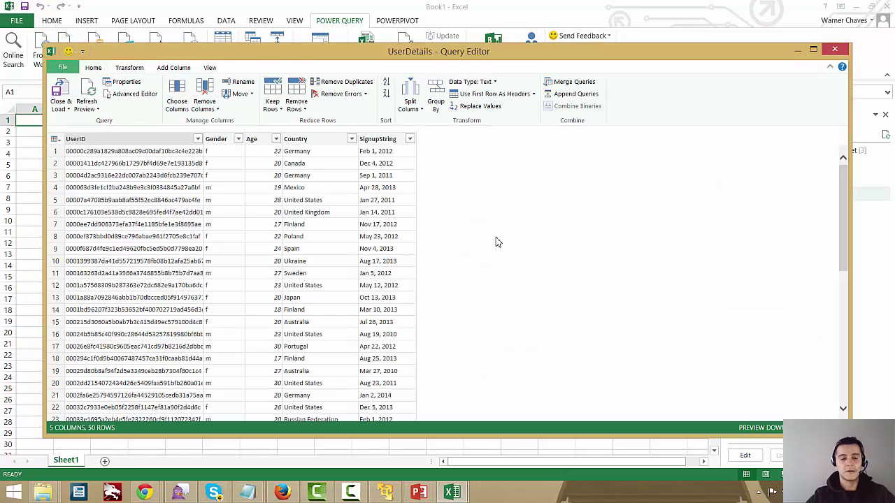
pyautogui.click(812, 49)
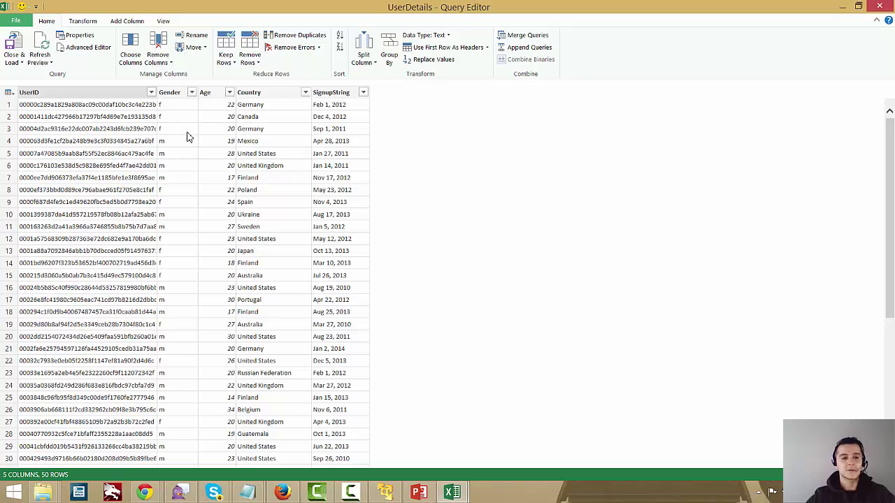
# Replace the value f with Female in the Gender column, matching entire cell contents
pyautogui.click(173, 94)
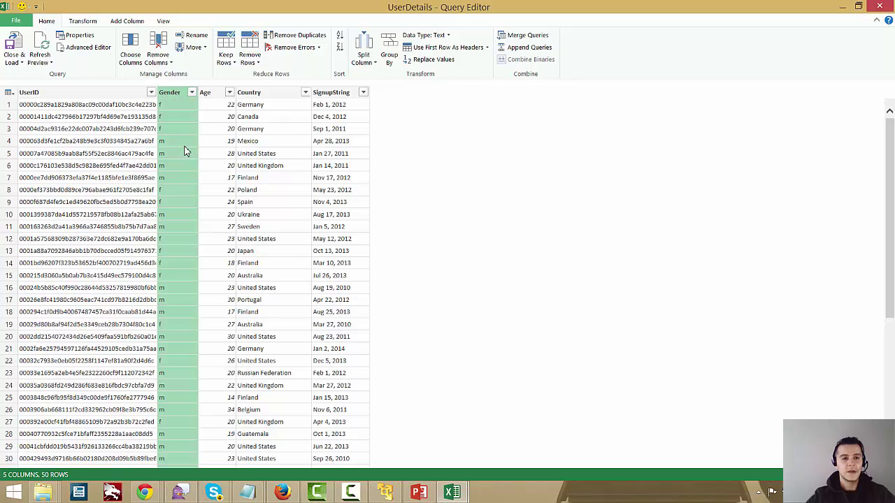
pyautogui.click(88, 20)
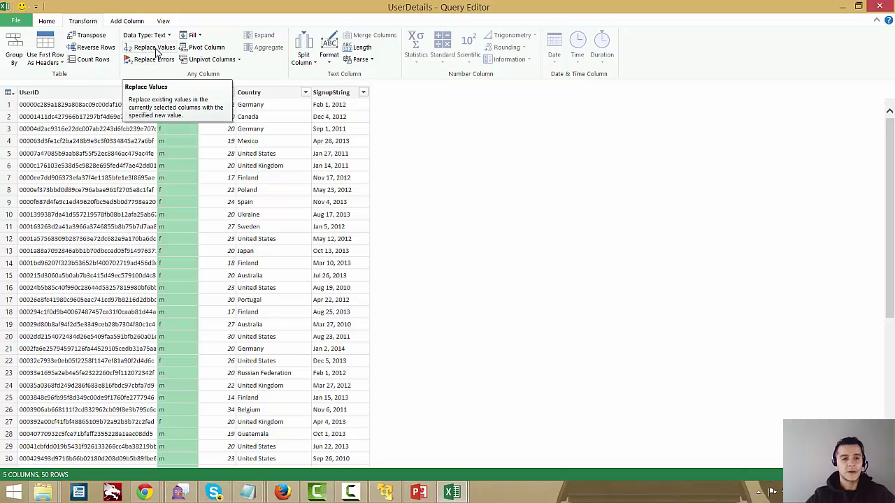
pyautogui.click(154, 47)
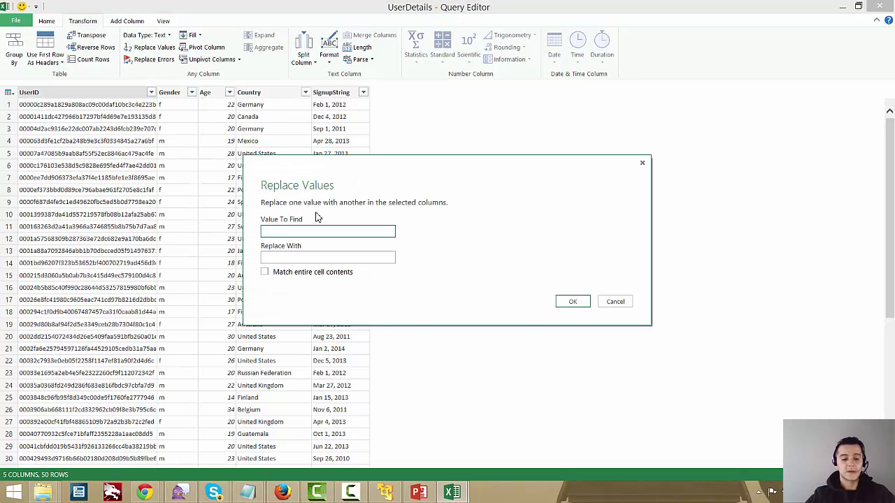
pyautogui.write('f')
pyautogui.press('Tab')
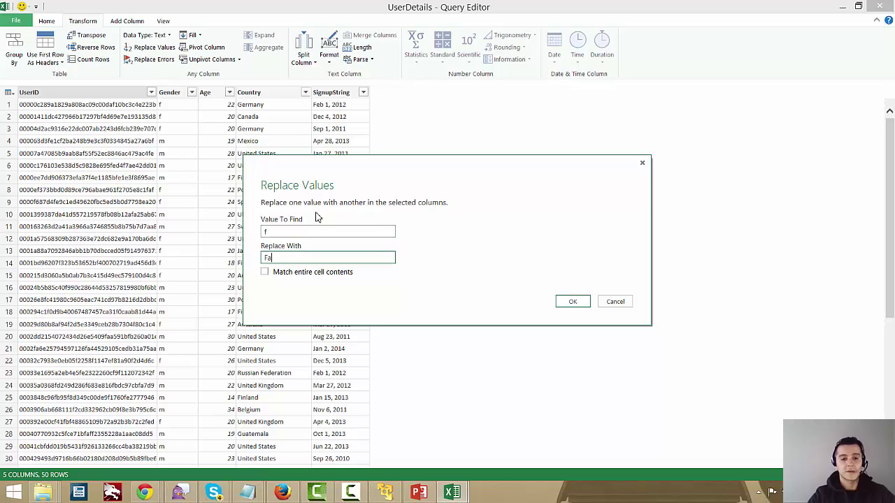
pyautogui.write('Female')
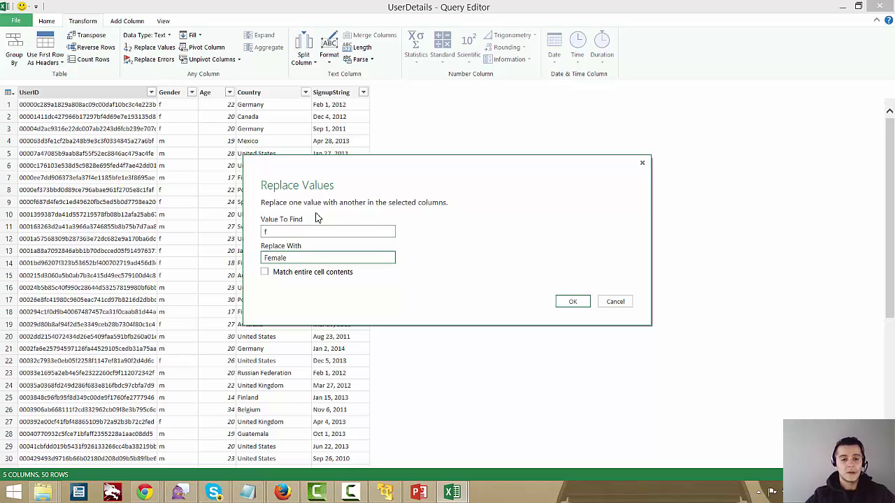
pyautogui.click(266, 272)
pyautogui.click(572, 301)
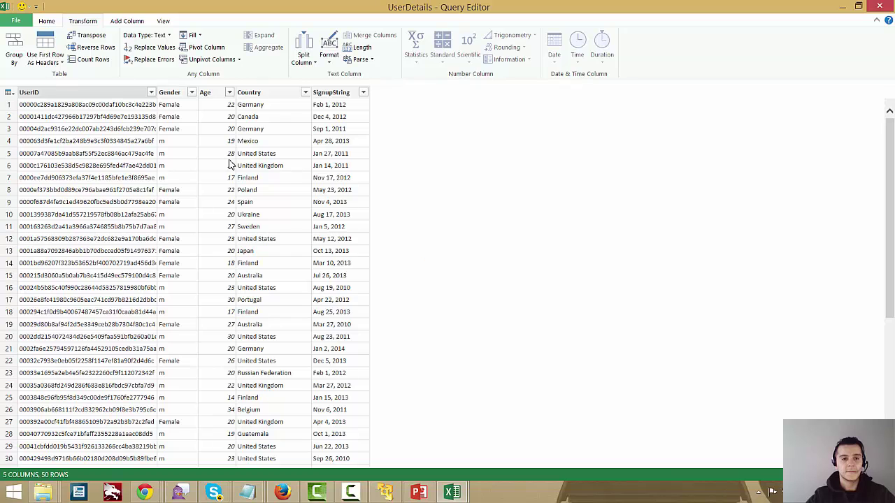
# Replace the value m with Male in the Gender column, matching entire cell contents
pyautogui.click(174, 96)
pyautogui.click(149, 47)
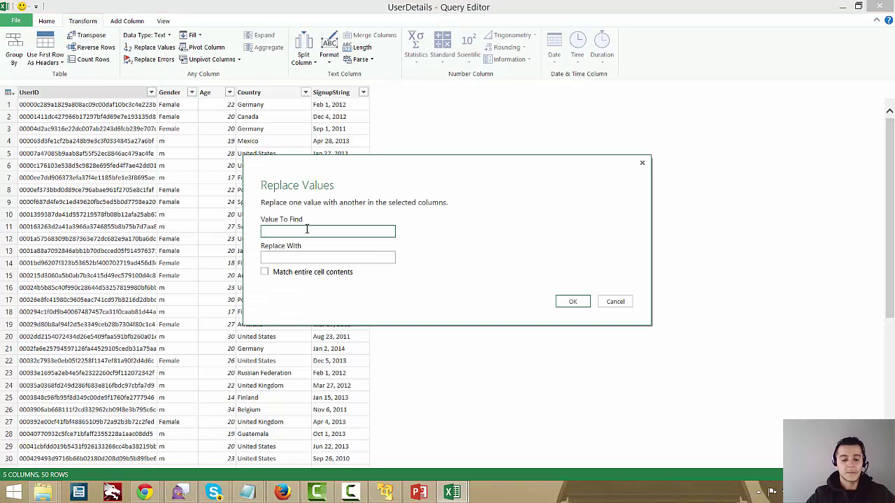
pyautogui.write('m')
pyautogui.press('Tab')
pyautogui.write('Male')
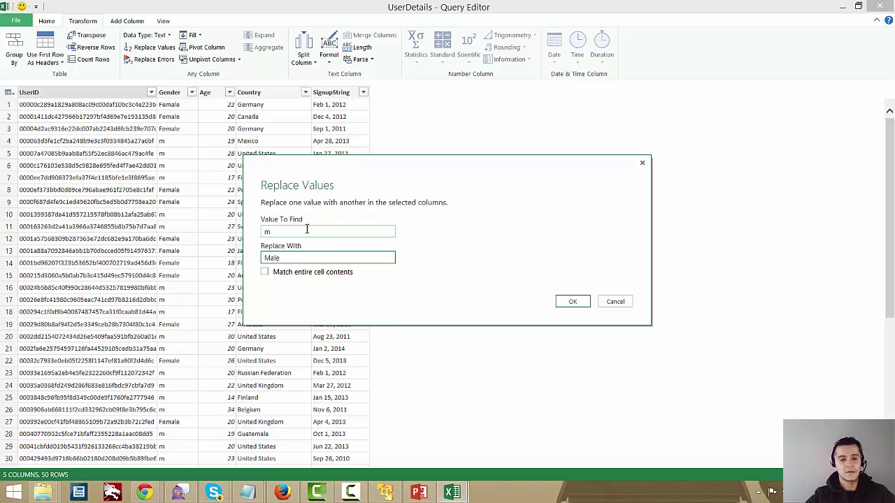
pyautogui.click(265, 272)
pyautogui.click(570, 306)
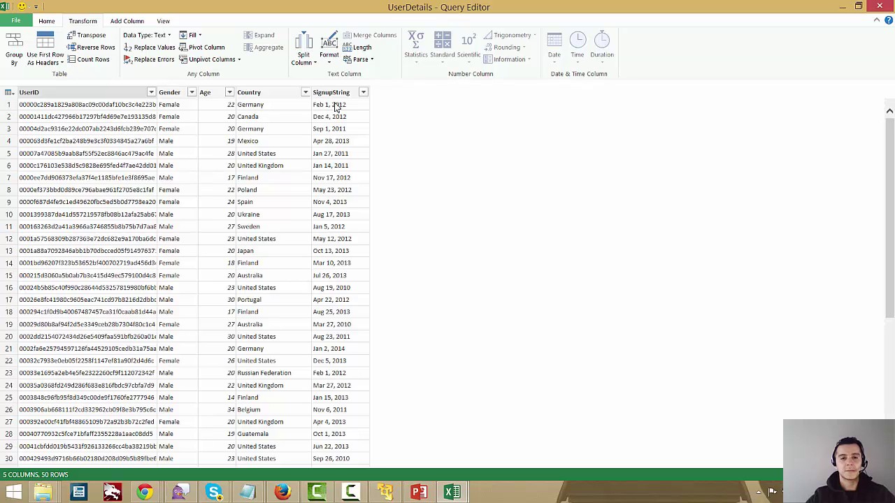
# Change the data type of the SignupString column to Date
pyautogui.click(336, 93)
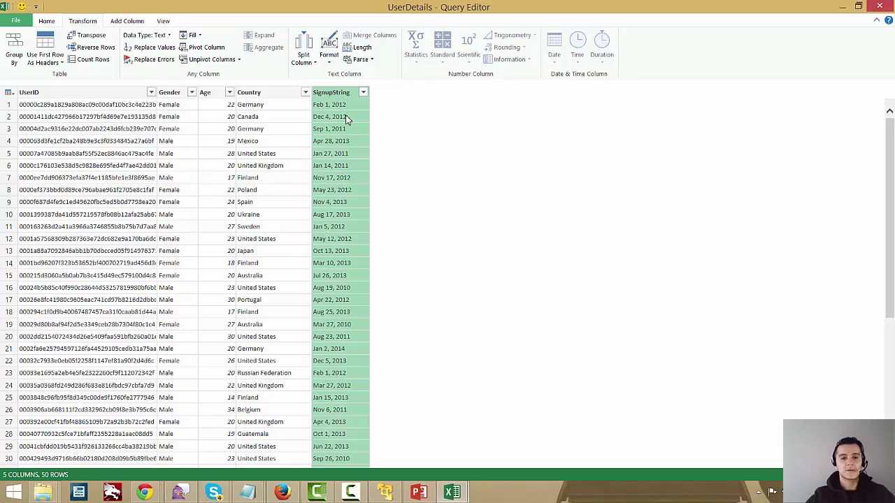
pyautogui.rightClick(339, 95)
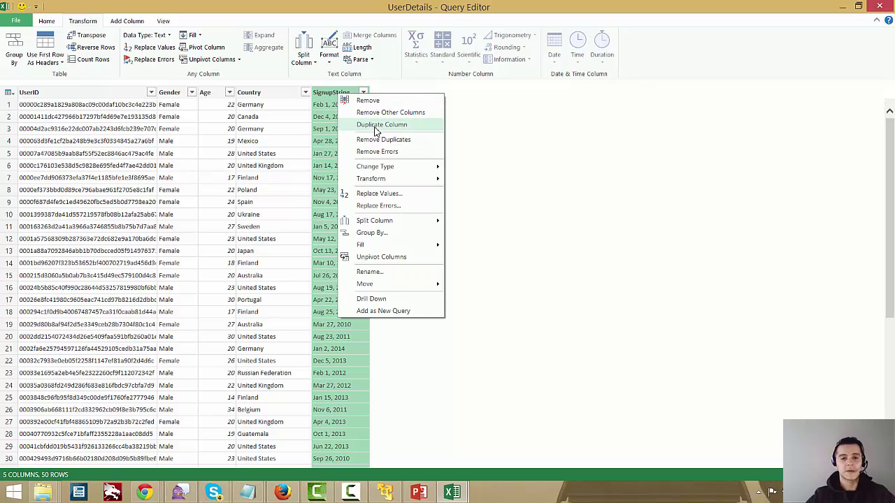
pyautogui.click(509, 133)
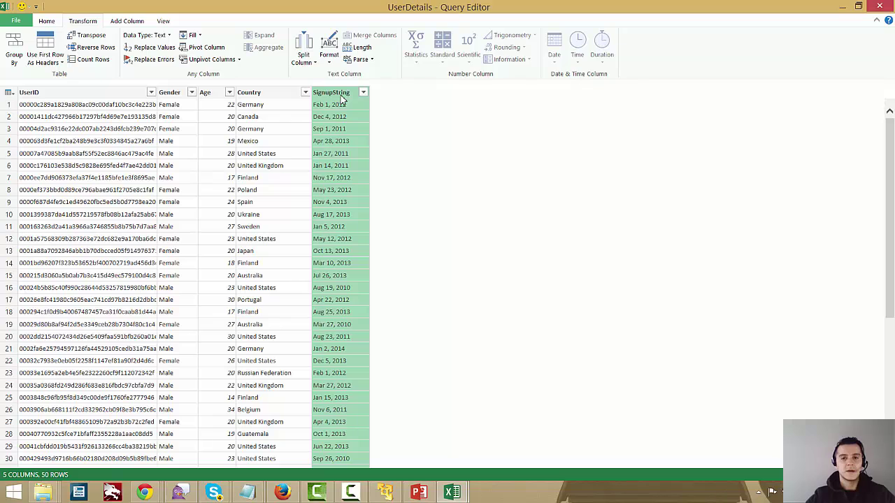
pyautogui.click(50, 22)
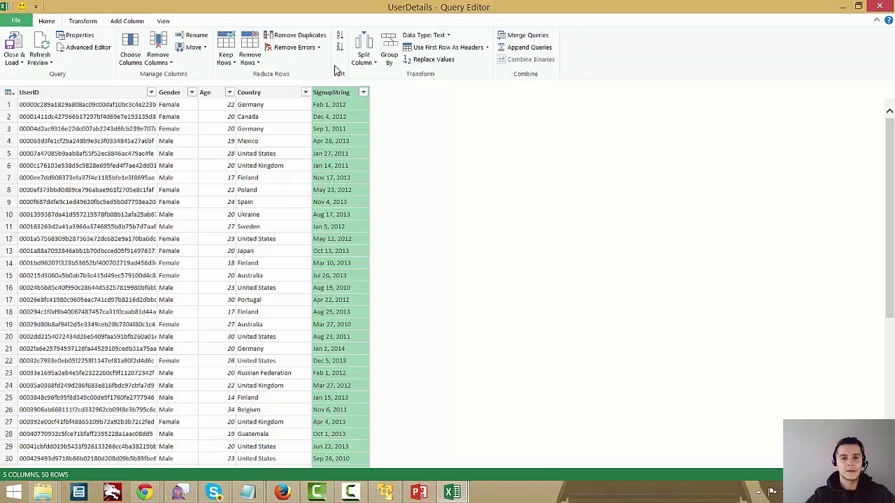
pyautogui.click(448, 35)
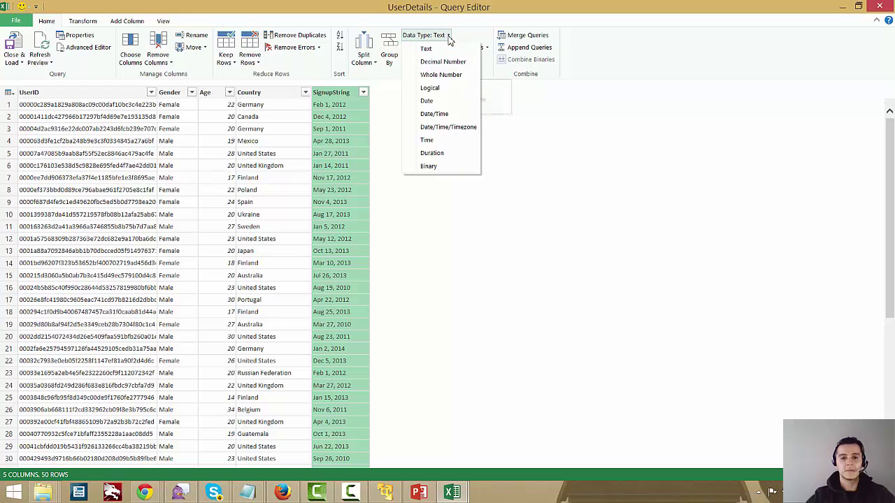
pyautogui.click(440, 102)
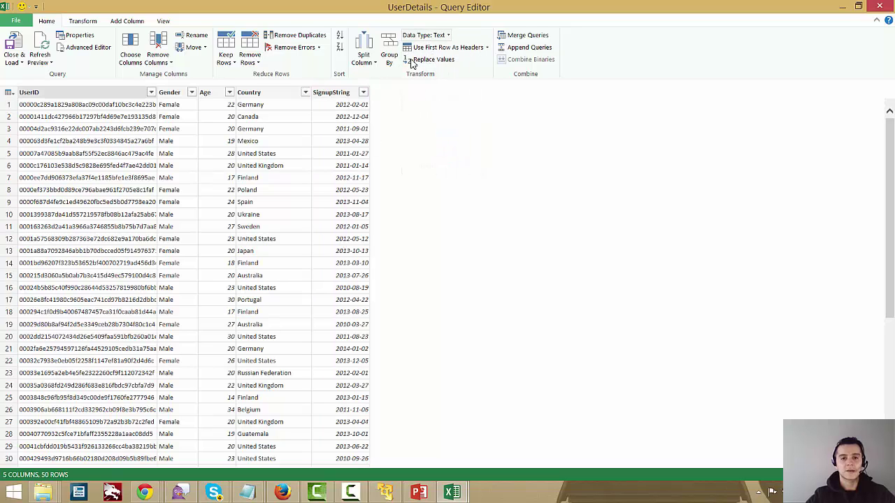
# Duplicate the SignupString column and transform the copy to show only the year
pyautogui.click(344, 93)
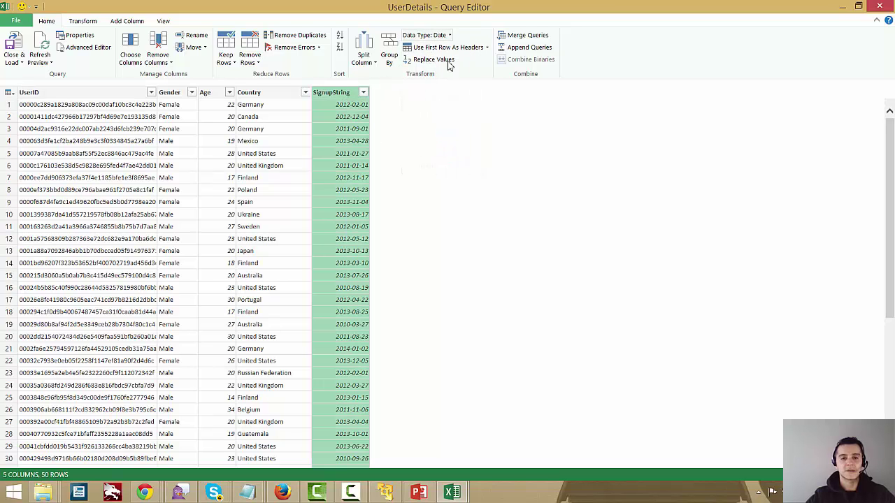
pyautogui.rightClick(332, 94)
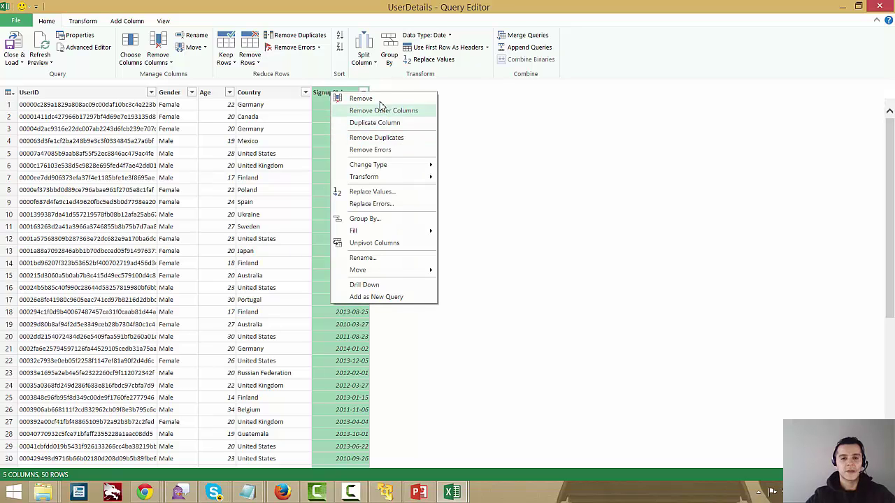
pyautogui.click(376, 123)
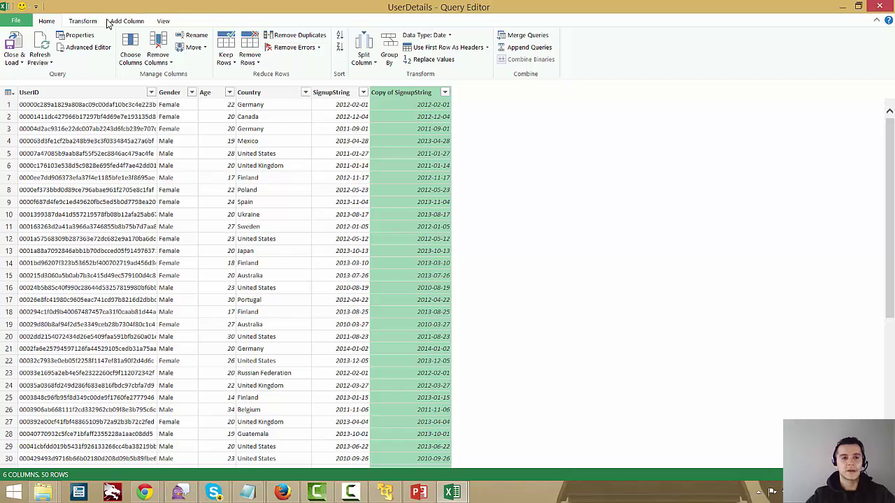
pyautogui.click(82, 21)
pyautogui.click(553, 50)
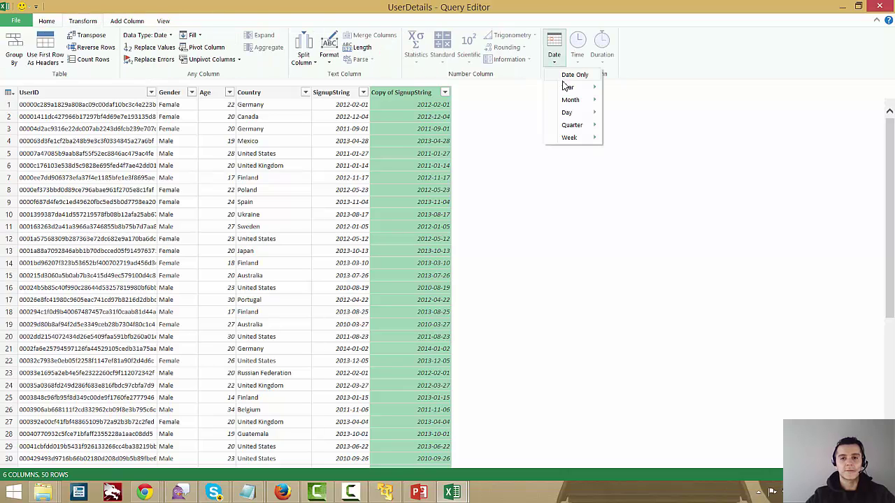
pyautogui.moveTo(566, 87)
pyautogui.click(622, 89)
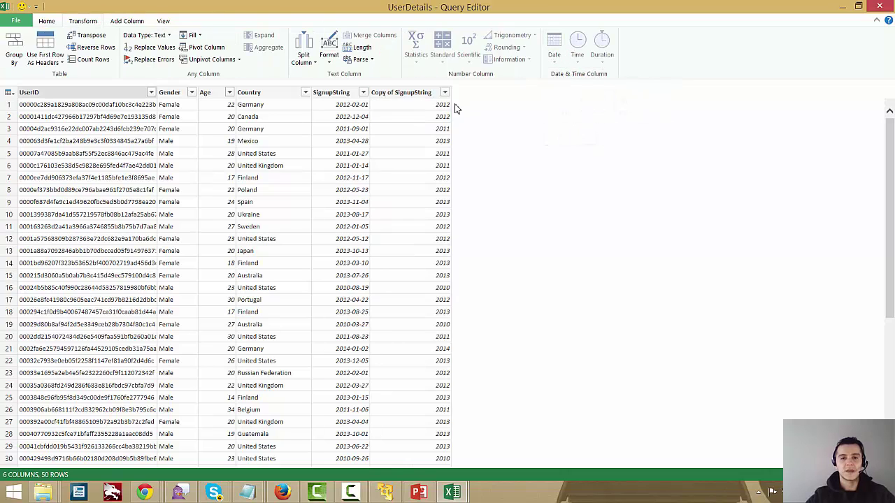
# Rename the duplicated column holding the signup years as Year
pyautogui.rightClick(389, 95)
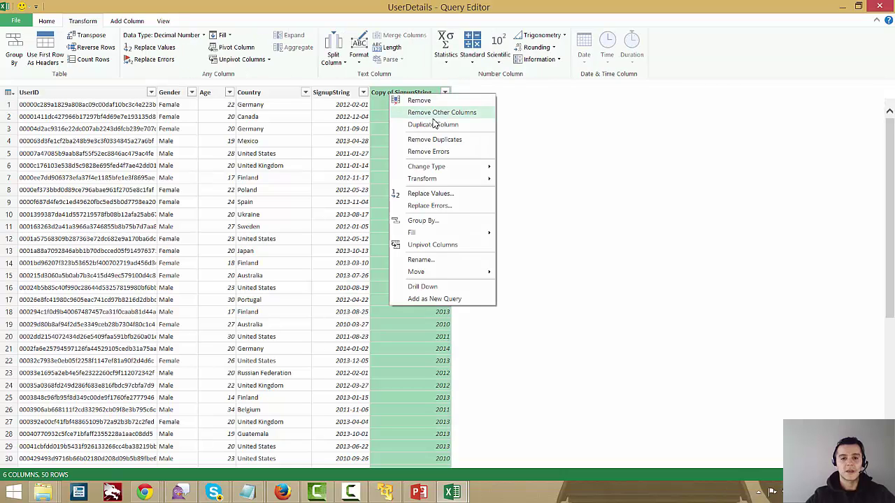
pyautogui.click(429, 263)
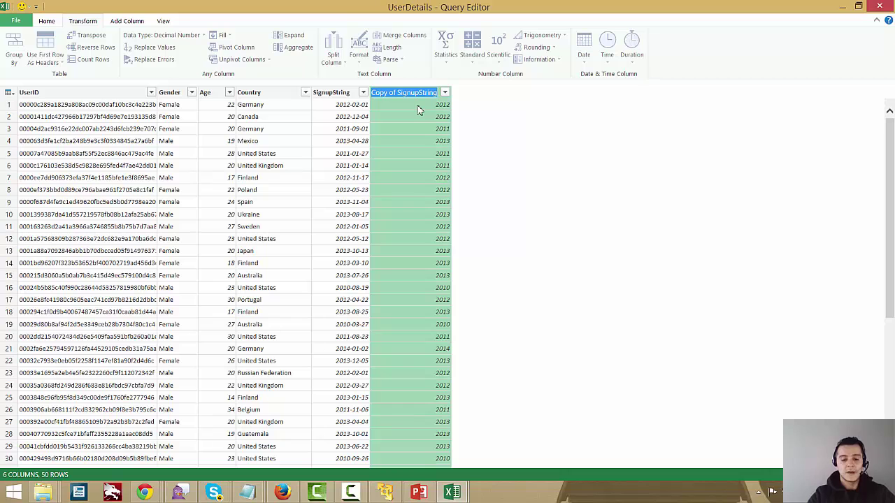
pyautogui.write('Year')
pyautogui.press('Return')
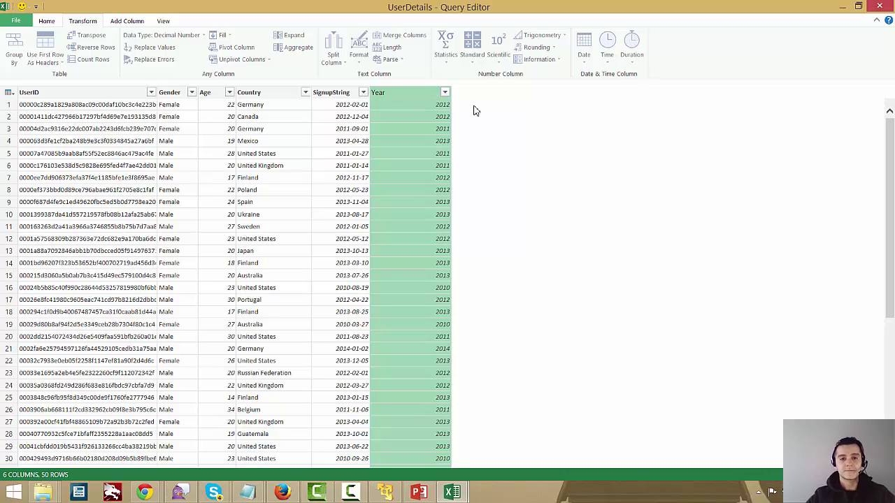
# Duplicate the SignupString column again and transform the new copy to the month number
pyautogui.click(340, 98)
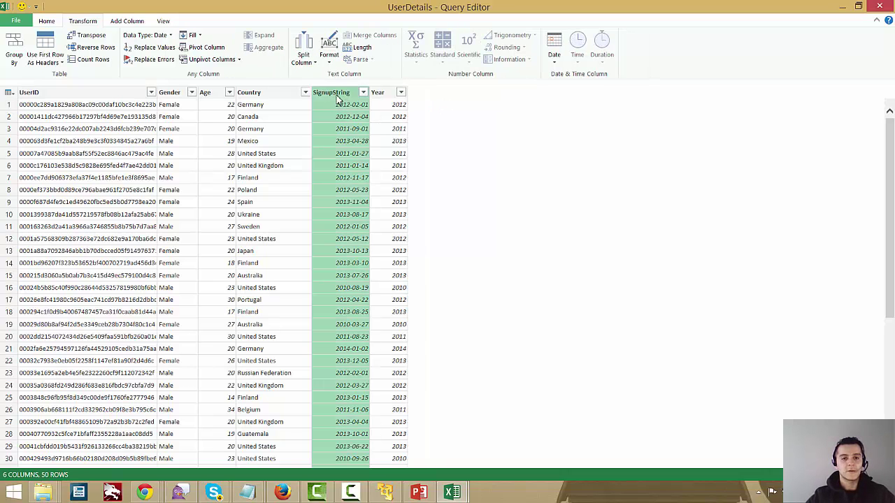
pyautogui.rightClick(337, 99)
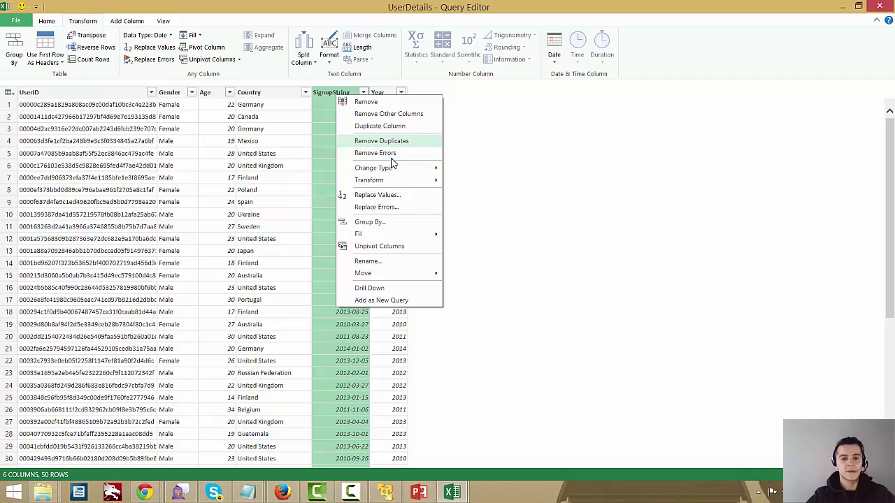
pyautogui.click(379, 126)
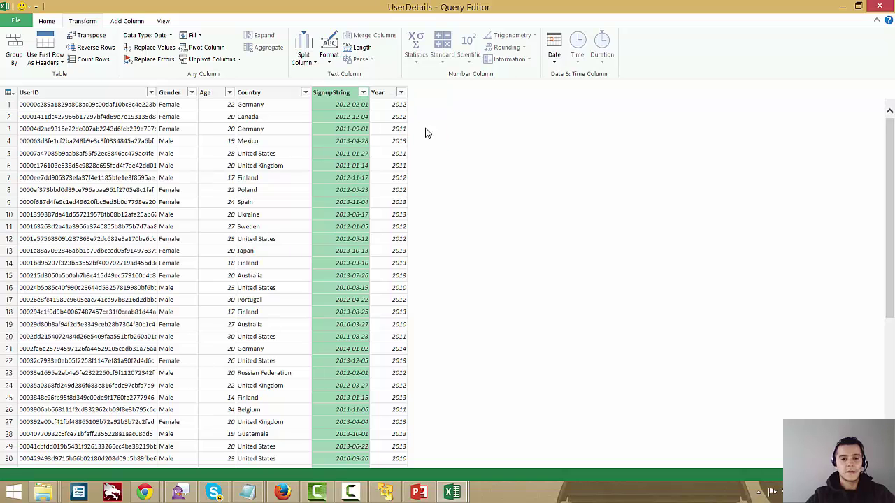
pyautogui.click(553, 50)
pyautogui.moveTo(569, 103)
pyautogui.click(649, 100)
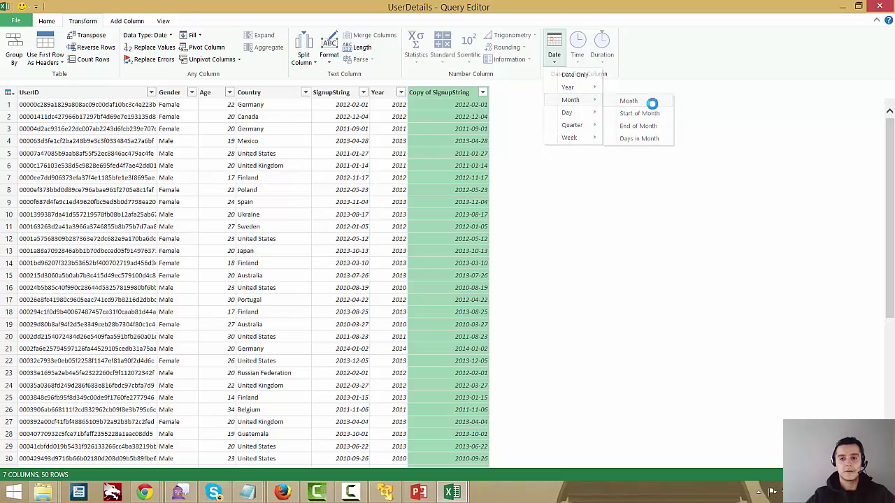
# Rename the duplicated column holding the month numbers as Month
pyautogui.click(441, 97)
pyautogui.rightClick(441, 97)
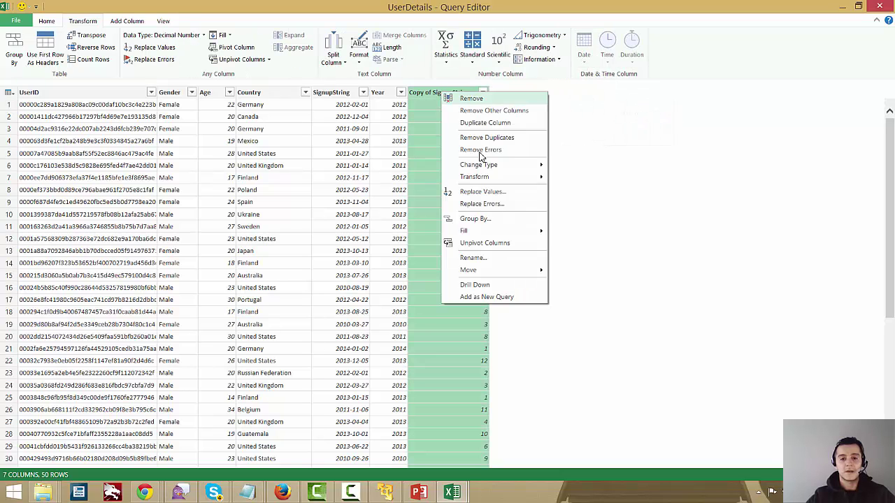
pyautogui.click(477, 256)
pyautogui.write('Month')
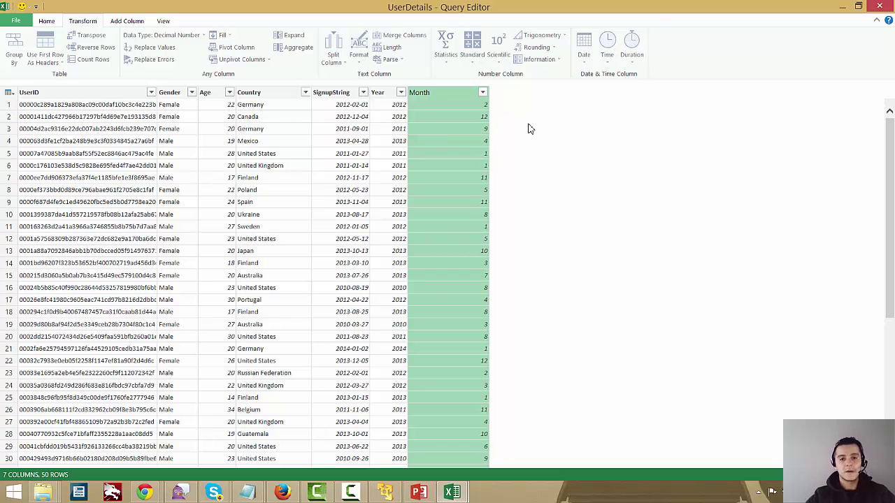
pyautogui.click(529, 129)
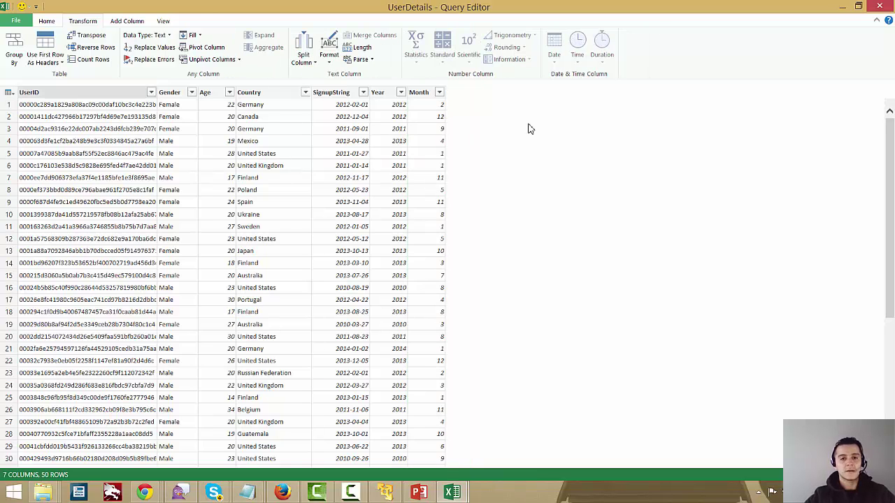
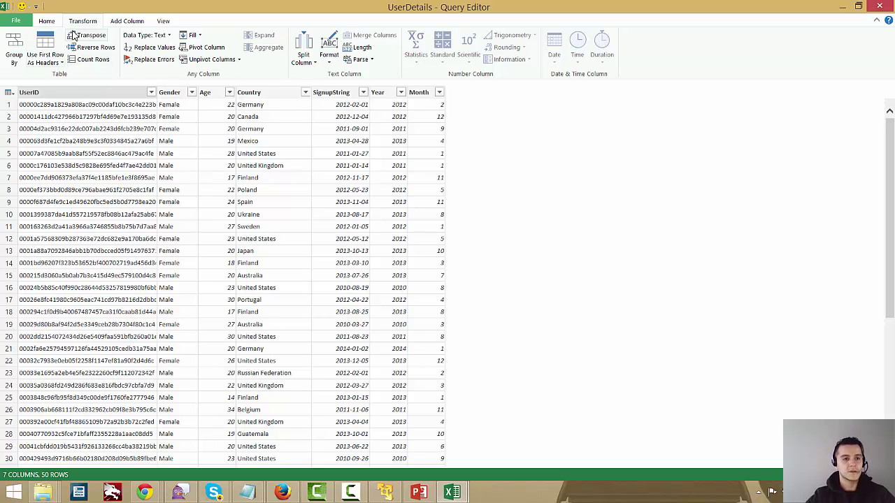
# Close the query and load UserDetails as a connection only, adding its data to the Data Model
pyautogui.click(15, 65)
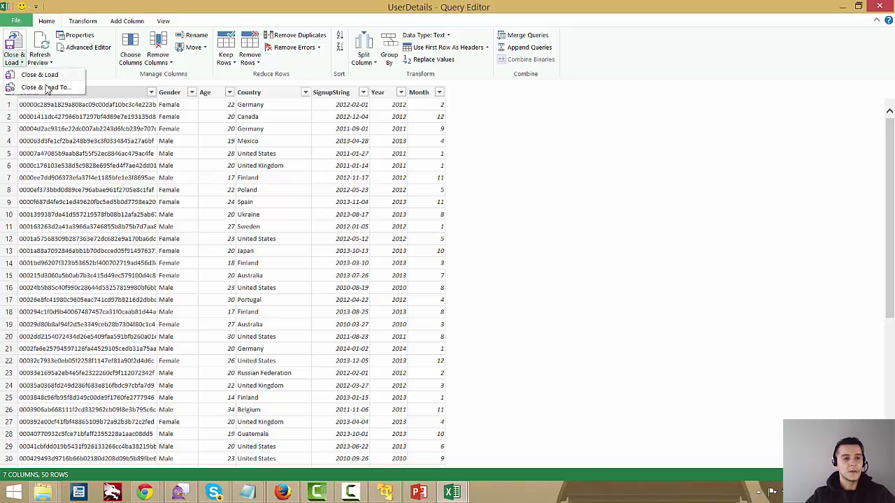
pyautogui.click(38, 88)
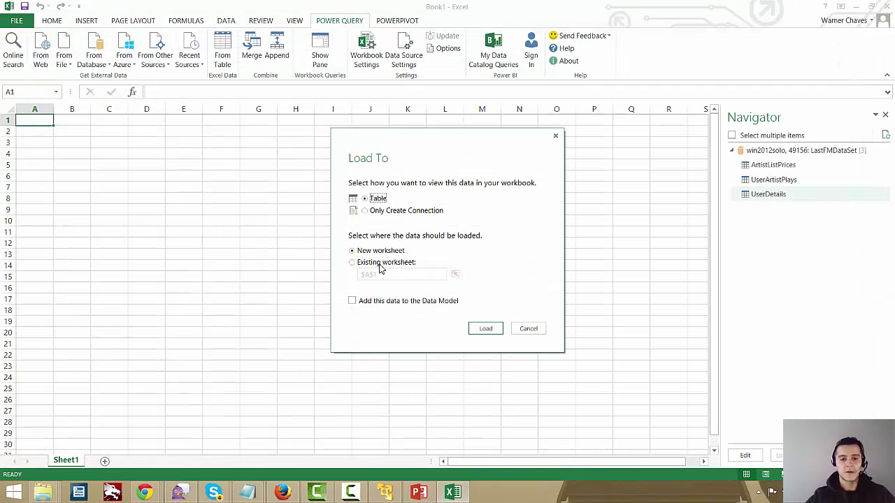
pyautogui.click(352, 301)
pyautogui.click(394, 211)
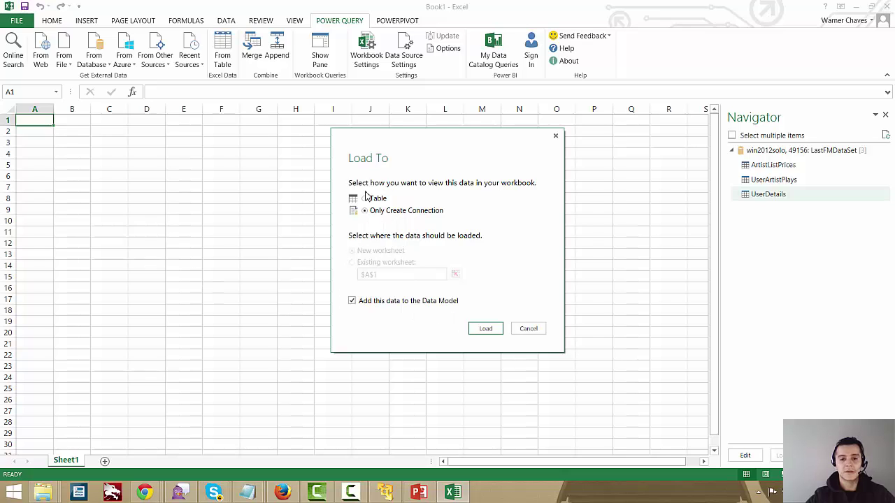
pyautogui.click(493, 329)
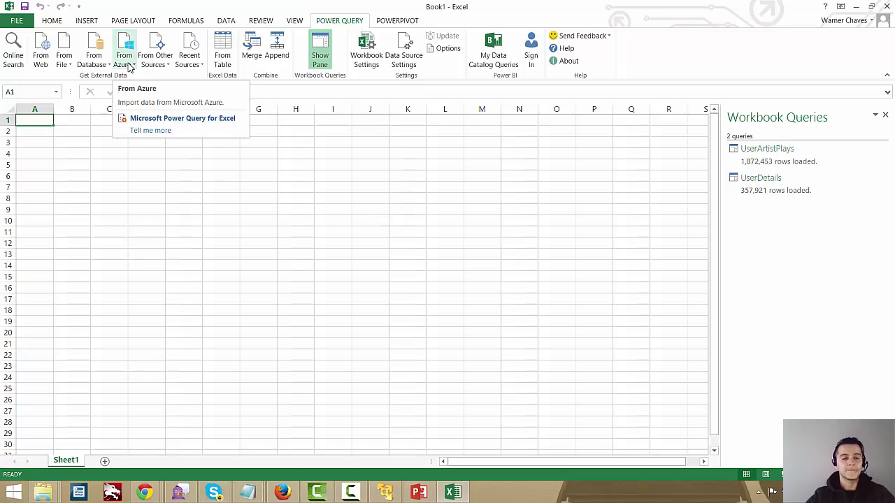
# Connect to the recent source testdbs.database.windows.net: LastFMDataSet, preview its ArtistRates table and select it
pyautogui.click(188, 60)
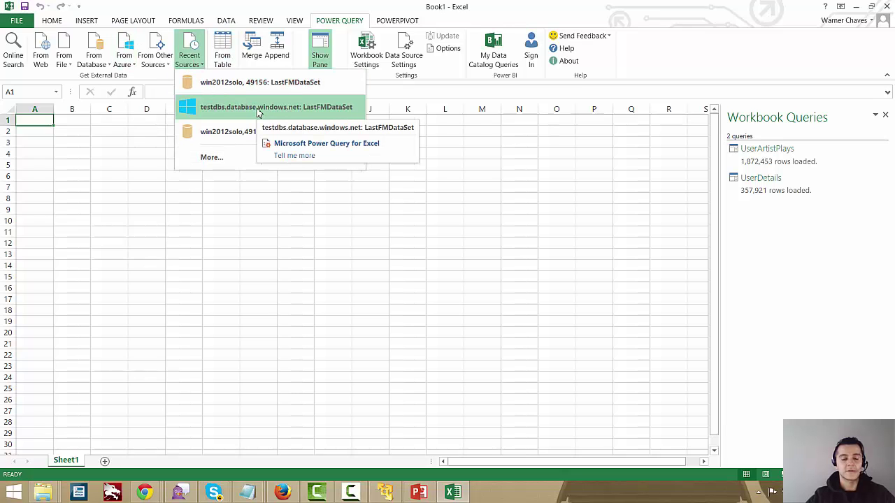
pyautogui.click(233, 108)
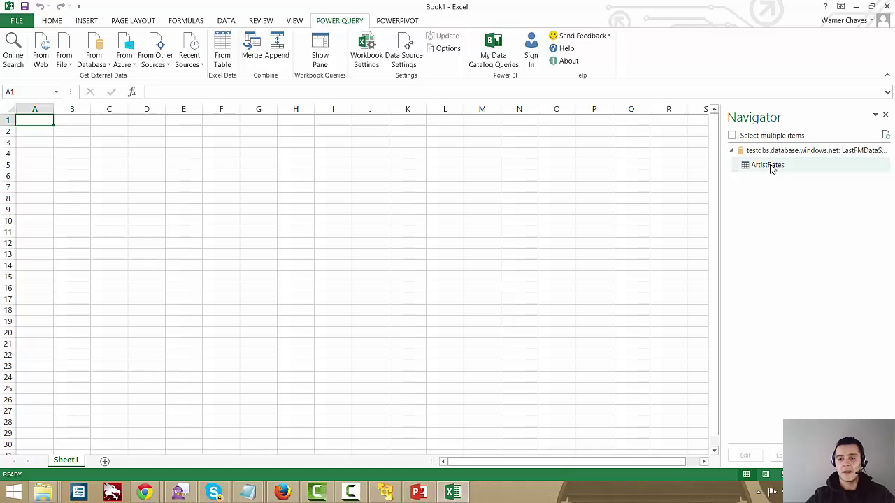
pyautogui.moveTo(762, 172)
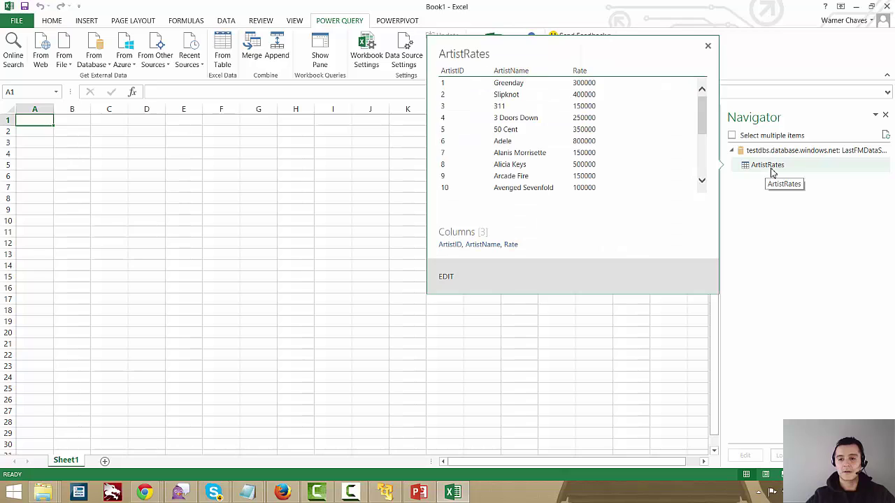
pyautogui.click(796, 169)
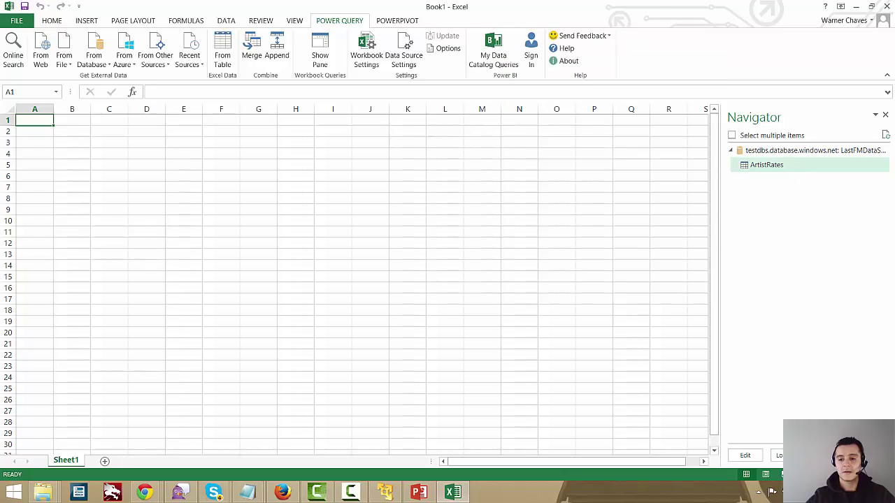
# Load ArtistRates as a connection only, adding its data to the Data Model
pyautogui.click(779, 455)
pyautogui.click(378, 213)
pyautogui.click(362, 305)
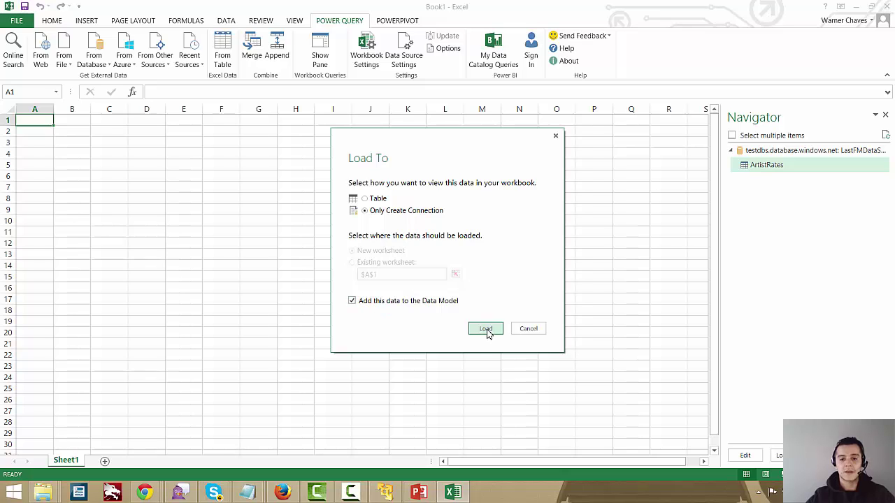
pyautogui.click(484, 331)
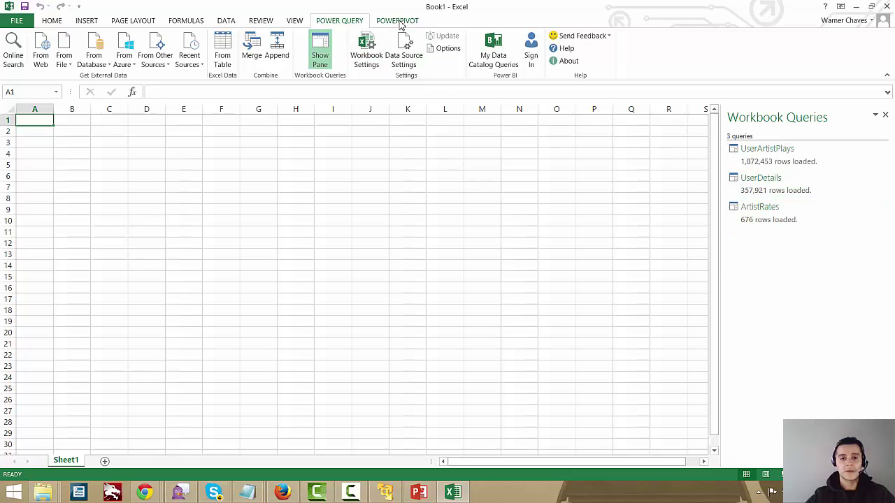
# Open the workbook's Data Model in PowerPivot and display it as a diagram
pyautogui.click(398, 21)
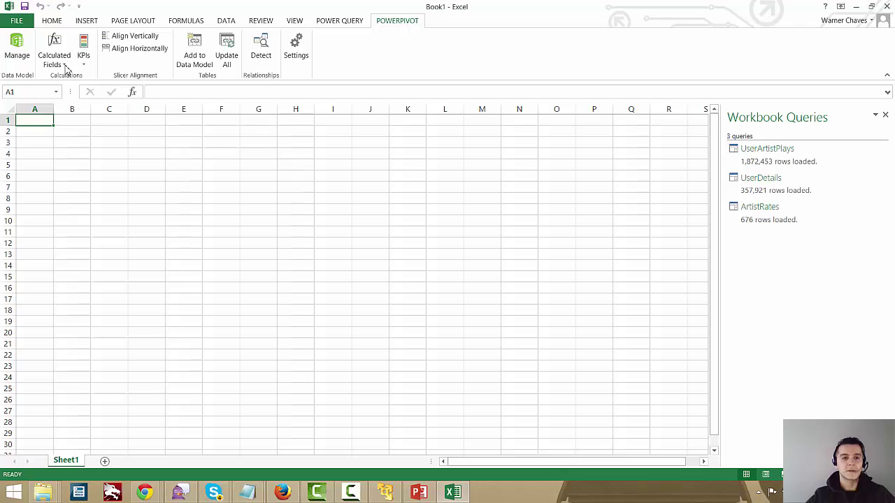
pyautogui.click(22, 49)
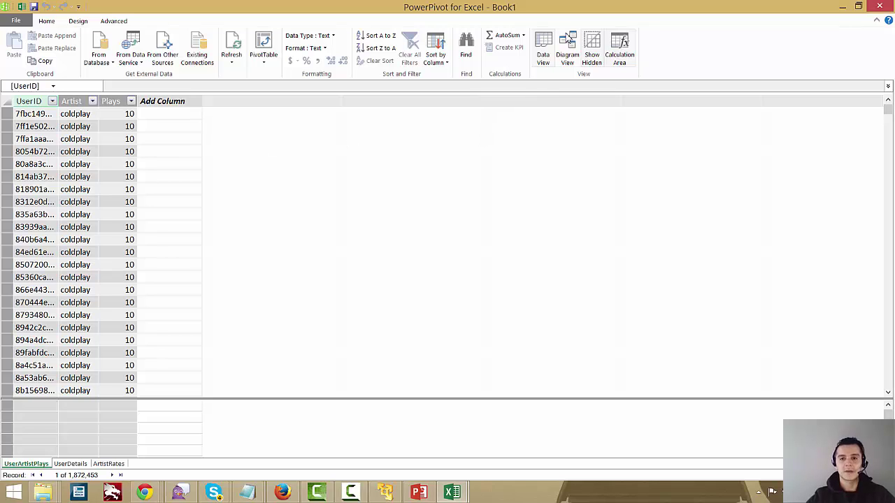
pyautogui.click(568, 53)
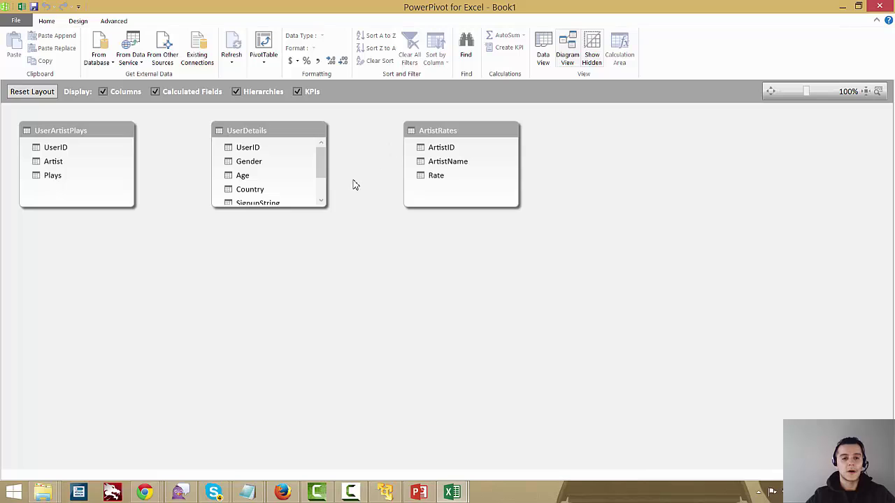
# Enlarge the UserDetails table to show all its columns and arrange the tables in a row as UserDetails, UserArtistPlays, ArtistRates
pyautogui.moveTo(326, 208); pyautogui.dragTo(339, 262)
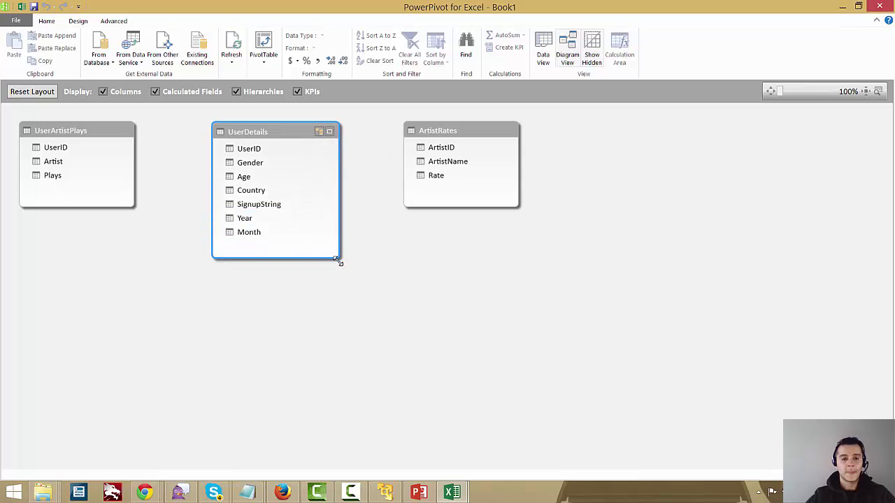
pyautogui.moveTo(102, 131); pyautogui.dragTo(145, 133)
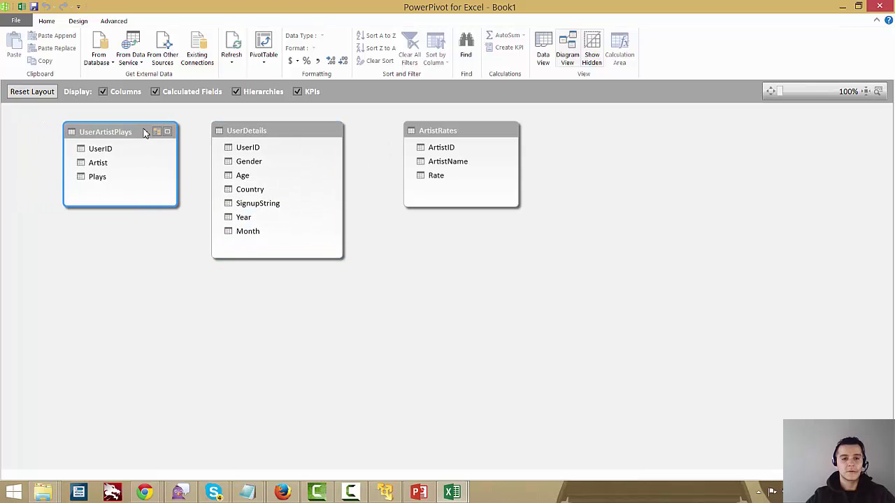
pyautogui.moveTo(456, 132); pyautogui.dragTo(424, 132)
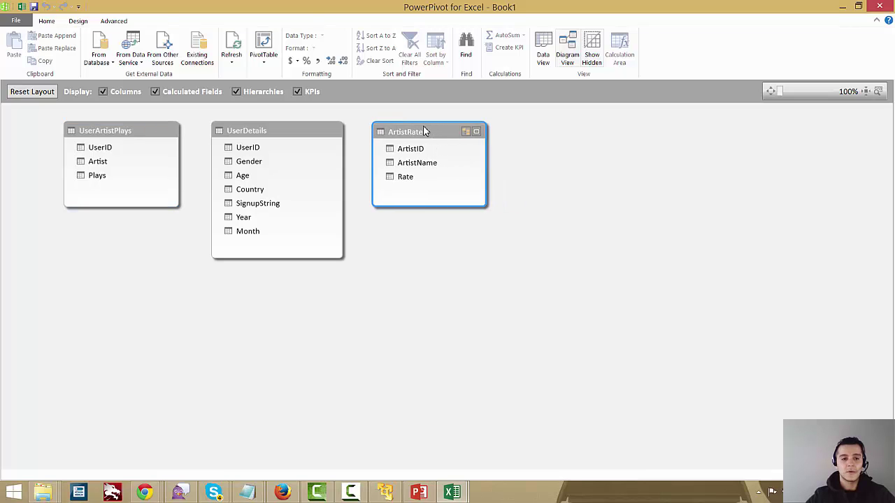
pyautogui.moveTo(275, 137); pyautogui.dragTo(83, 248)
pyautogui.moveTo(119, 130); pyautogui.dragTo(285, 129)
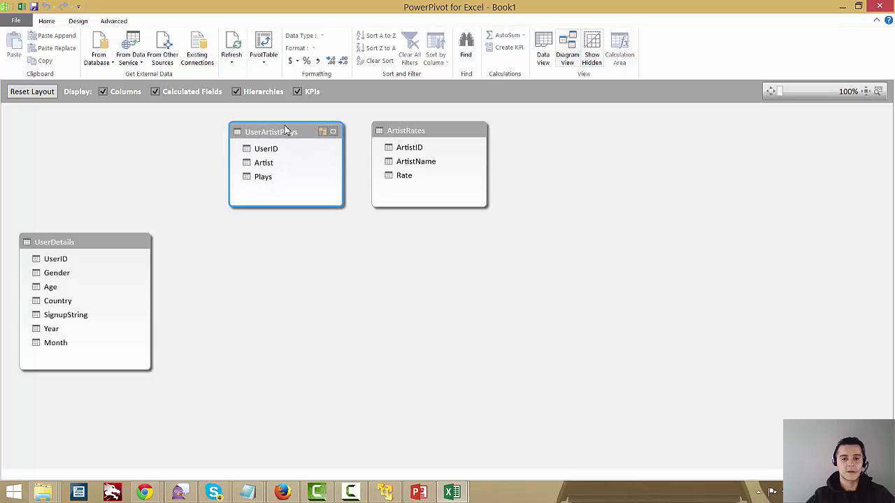
pyautogui.moveTo(86, 242); pyautogui.dragTo(124, 130)
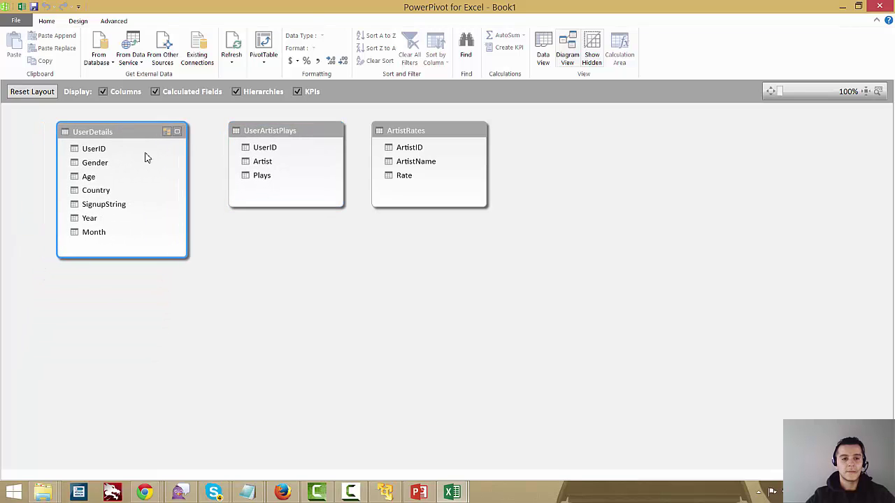
# Create a relationship between UserID in UserDetails and UserID in UserArtistPlays
pyautogui.moveTo(96, 150); pyautogui.dragTo(259, 148)
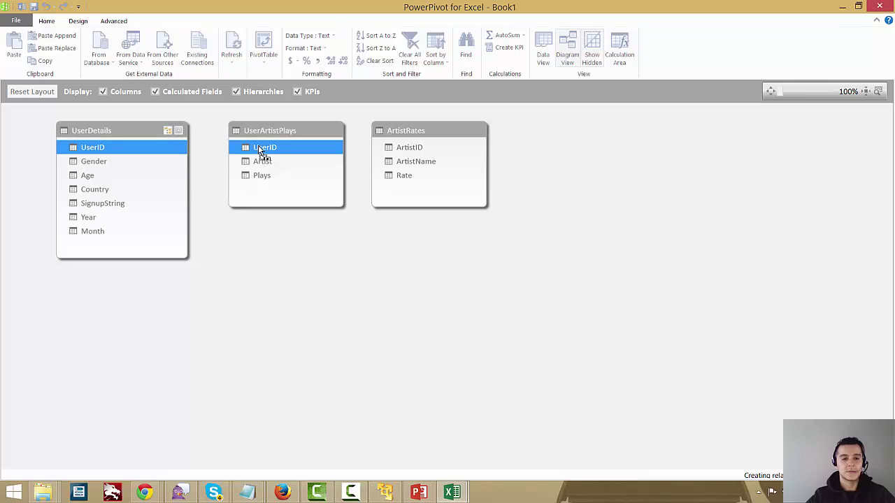
pyautogui.click(208, 172)
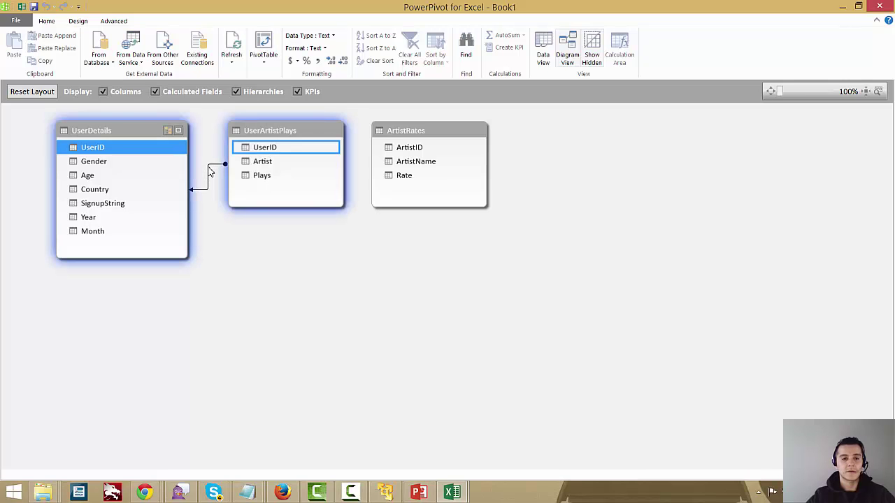
pyautogui.click(211, 199)
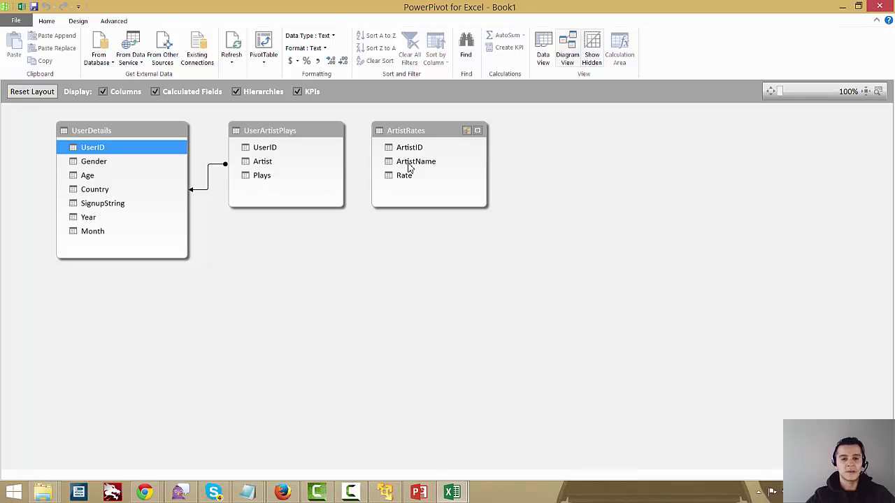
# Create a relationship between Artist in UserArtistPlays and ArtistName in ArtistRates, and check both relationship links
pyautogui.moveTo(265, 163); pyautogui.dragTo(409, 160)
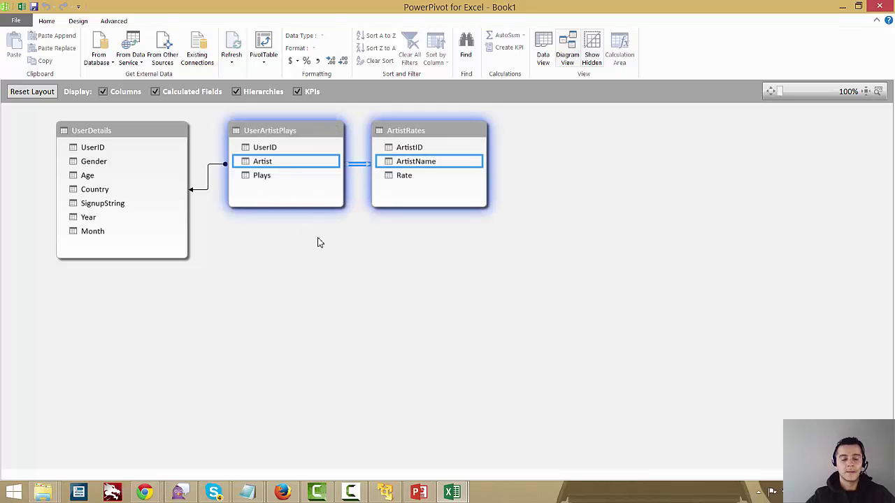
pyautogui.click(208, 183)
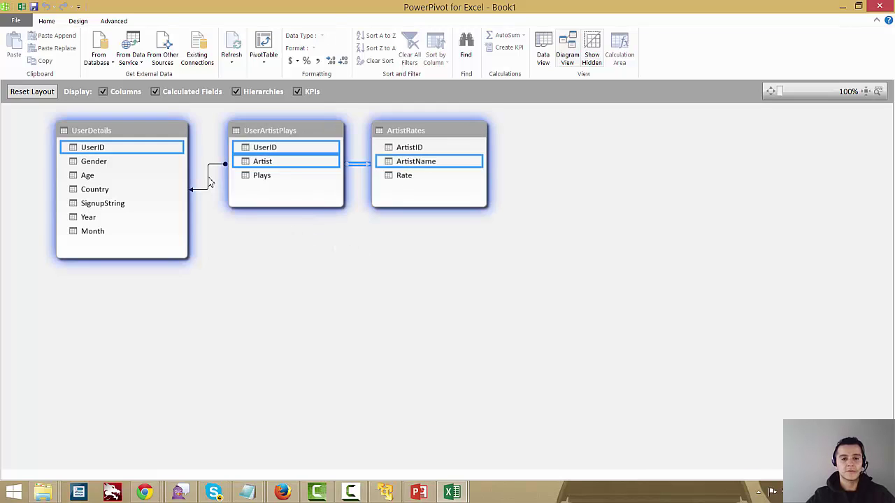
pyautogui.click(360, 165)
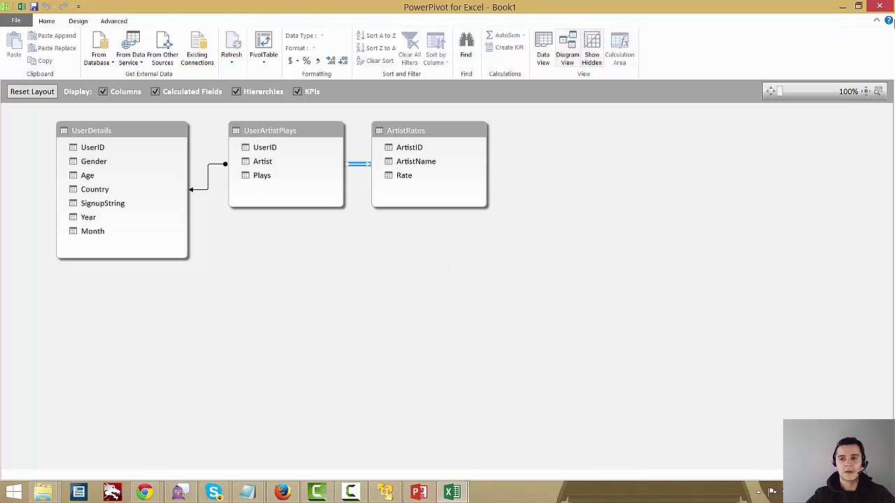
# Close the PowerPivot window, minimize Excel and switch to Power BI in Firefox
pyautogui.click(884, 6)
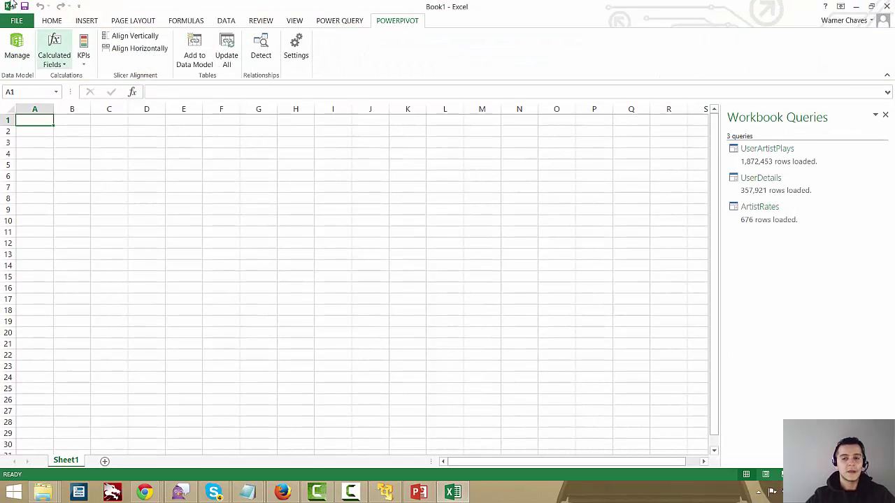
pyautogui.click(857, 7)
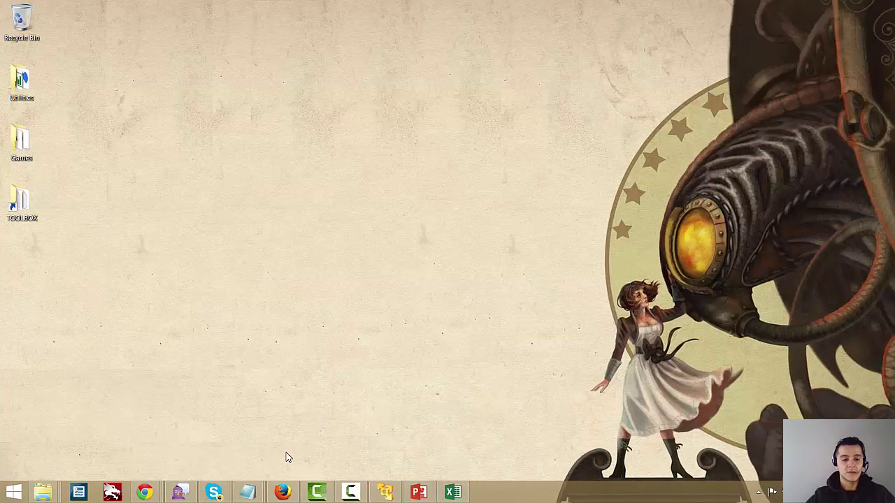
pyautogui.moveTo(282, 495)
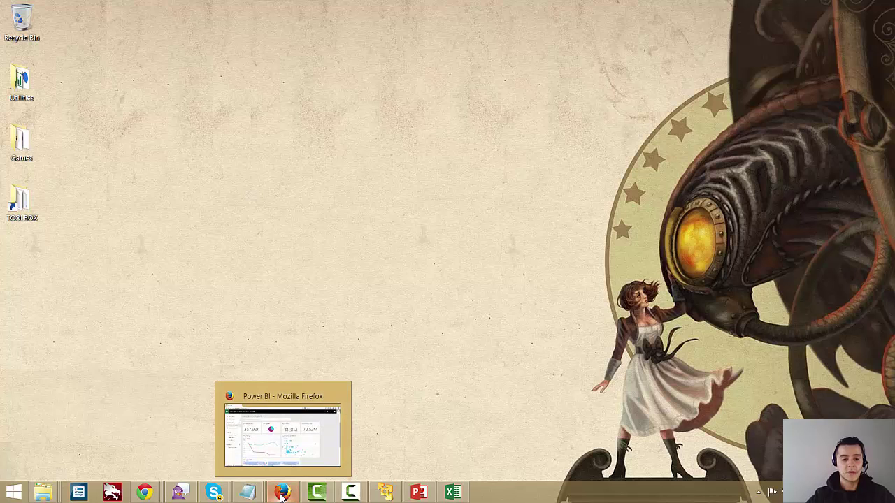
pyautogui.click(281, 495)
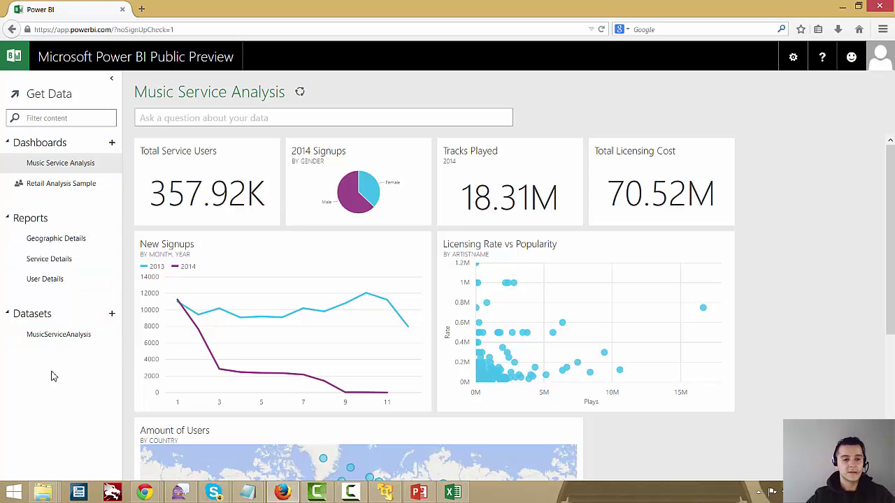
# Open the MusicServiceAnalysis dataset for a new report and look through the fields of its tables
pyautogui.click(58, 335)
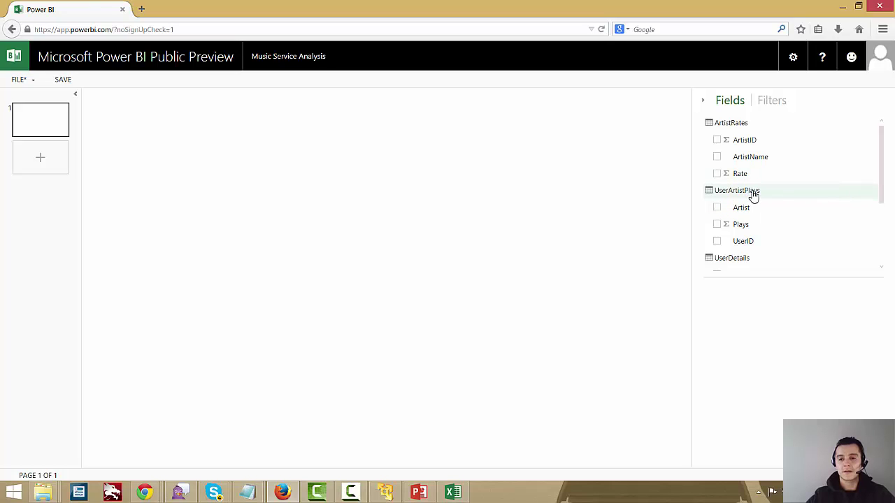
pyautogui.moveTo(885, 173); pyautogui.dragTo(876, 232)
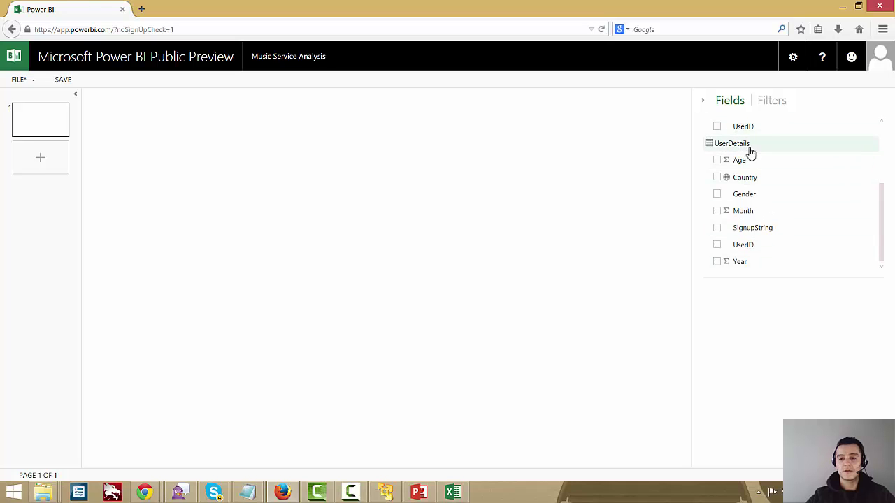
pyautogui.moveTo(884, 227); pyautogui.dragTo(882, 226)
pyautogui.scroll(1, 882, 226)
pyautogui.scroll(-1, 867, 226)
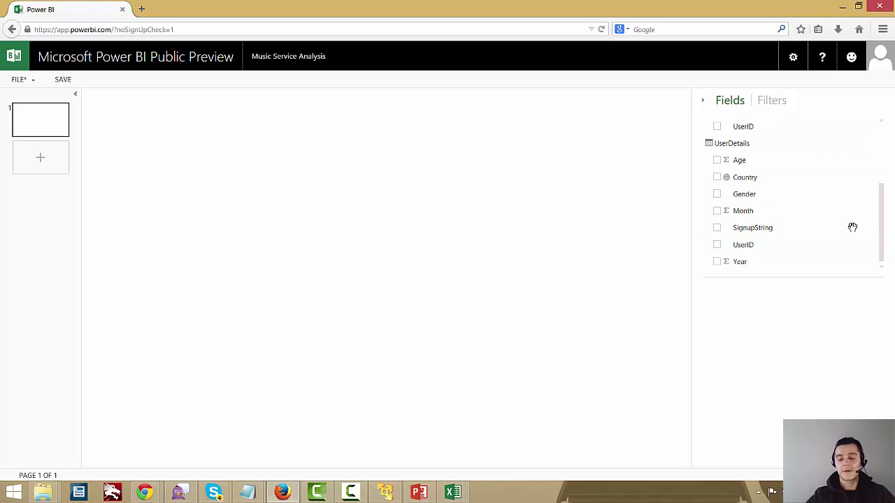
# Create a column chart from UserDetails with Age on the axis and the count of UserID as the value
pyautogui.click(717, 161)
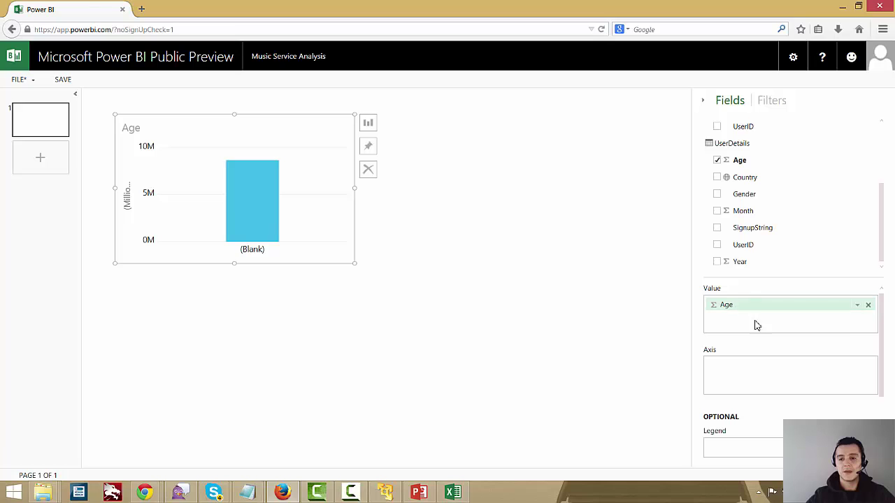
pyautogui.moveTo(778, 303); pyautogui.dragTo(769, 375)
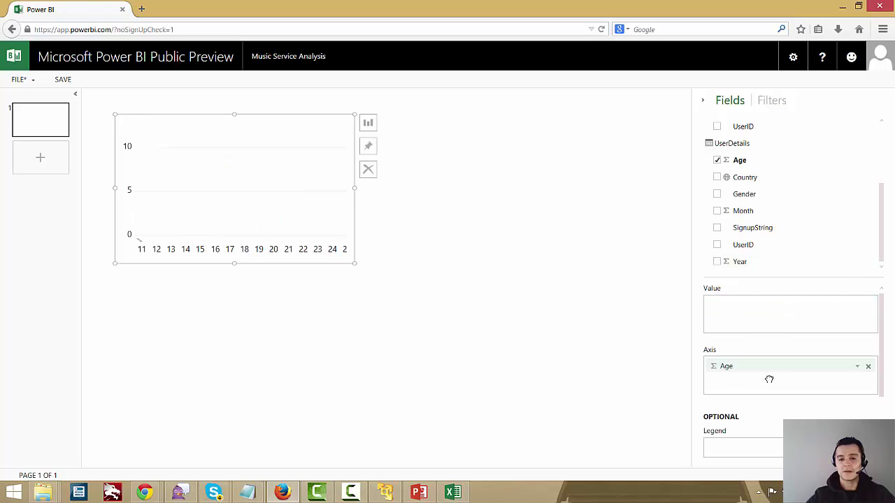
pyautogui.moveTo(876, 225)
pyautogui.mouseDown()
pyautogui.moveTo(885, 214)
pyautogui.moveTo(874, 231)
pyautogui.mouseUp()
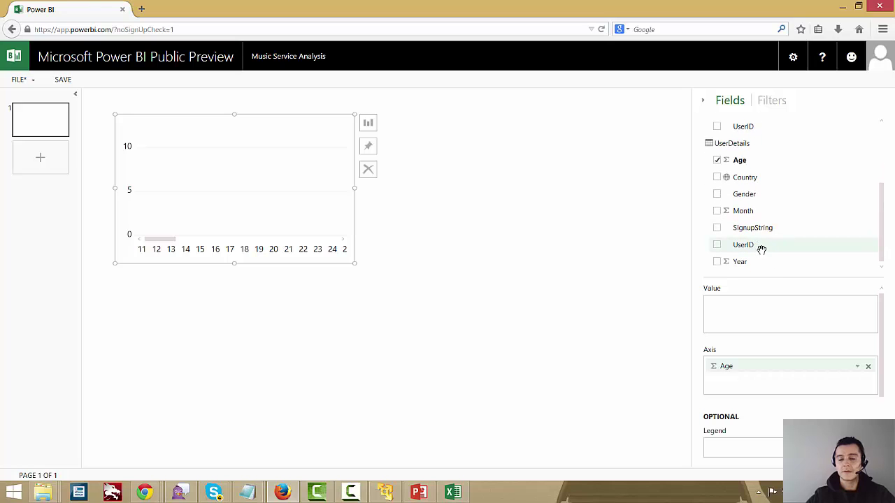
pyautogui.moveTo(761, 245); pyautogui.dragTo(769, 308)
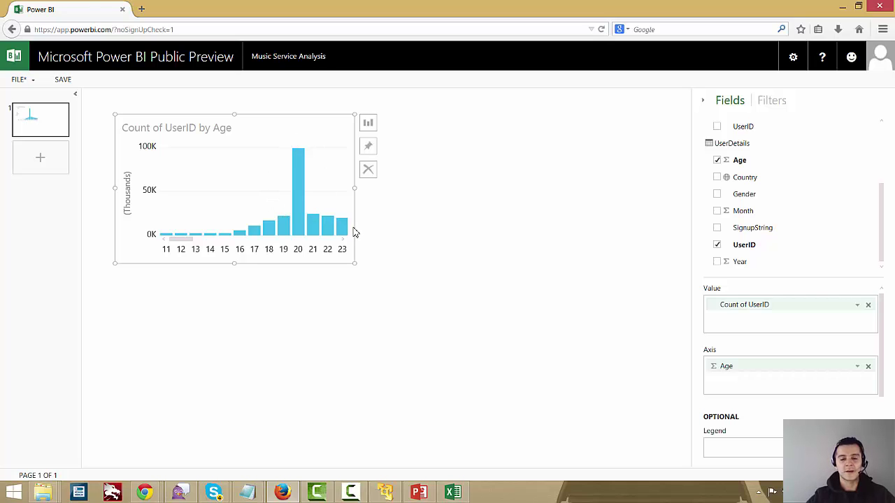
# Change the Count of UserID by Age chart to a treemap, enlarge it and inspect the details of its age blocks
pyautogui.click(370, 129)
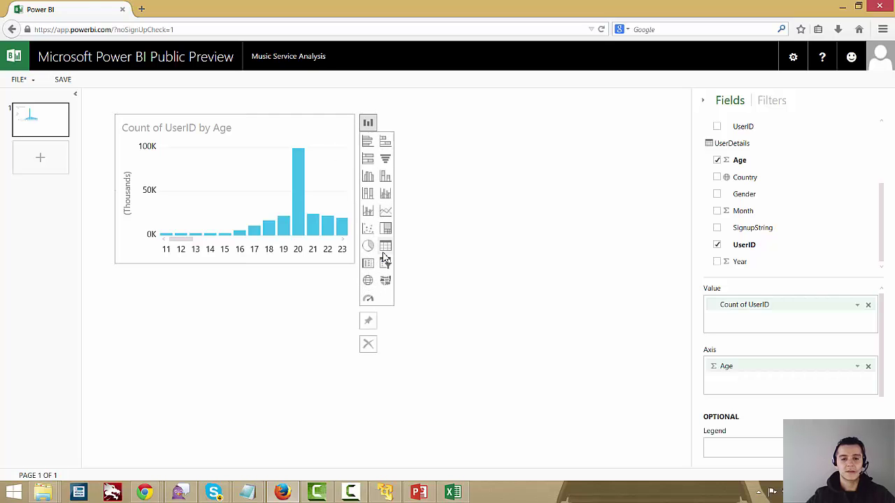
pyautogui.click(436, 233)
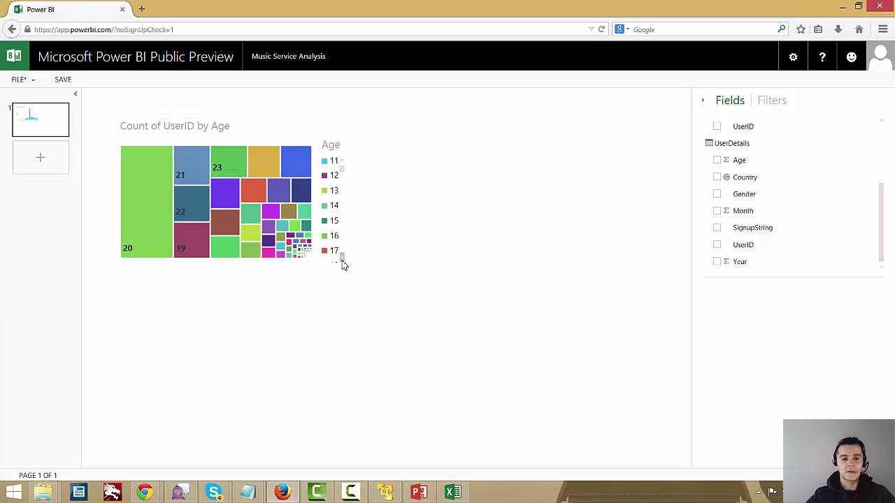
pyautogui.click(313, 133)
pyautogui.moveTo(355, 261); pyautogui.dragTo(363, 334)
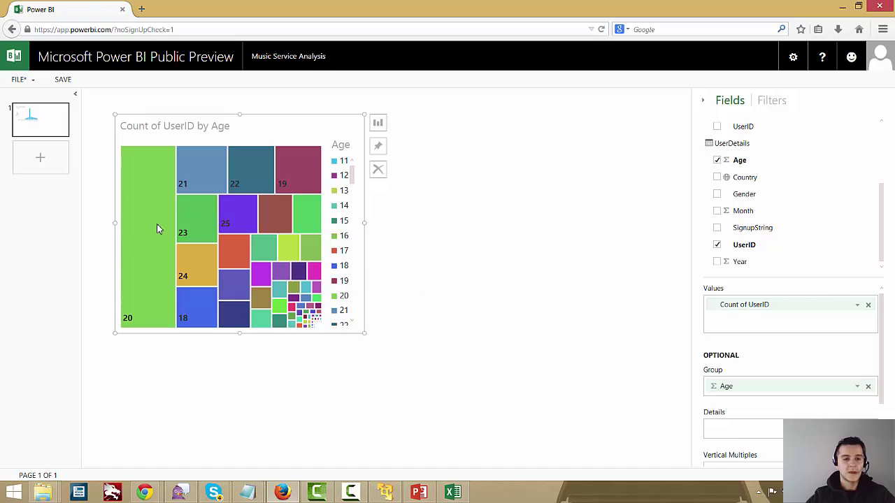
pyautogui.moveTo(243, 172)
pyautogui.moveTo(301, 194)
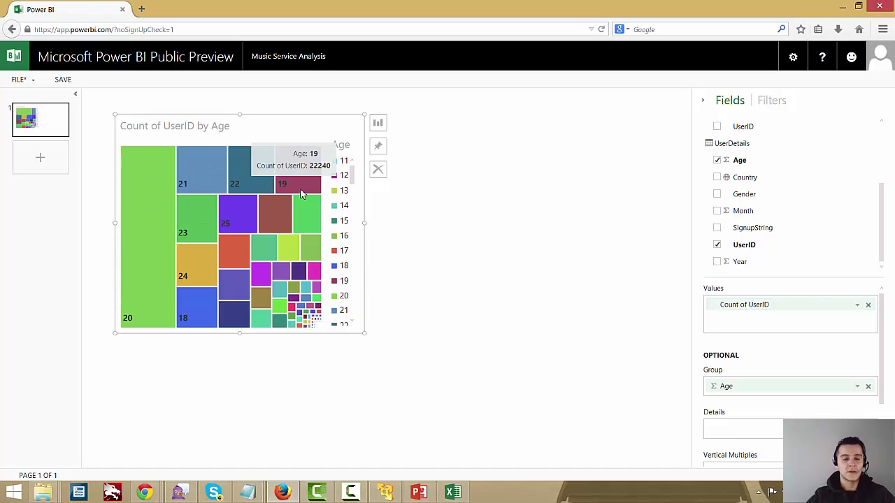
# Create a separate column chart from UserDetails with Gender on the axis and the count of UserID as the value
pyautogui.click(463, 266)
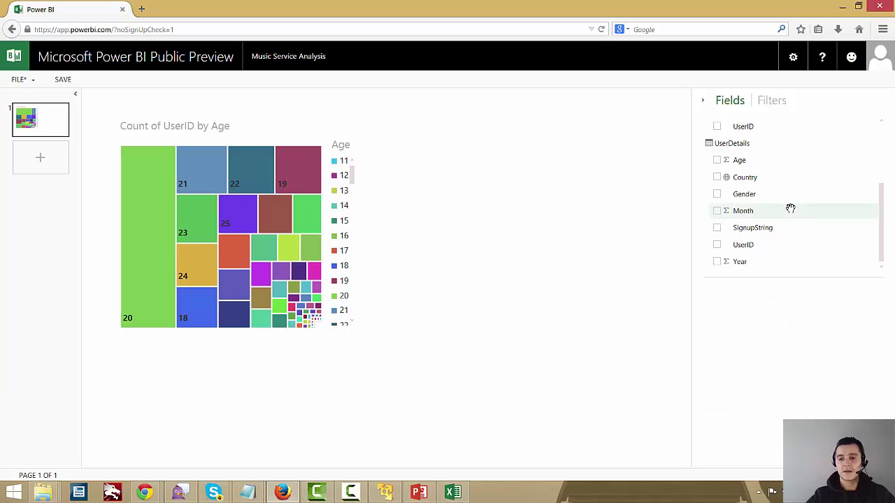
pyautogui.scroll(1, 881, 219)
pyautogui.scroll(-1, 879, 234)
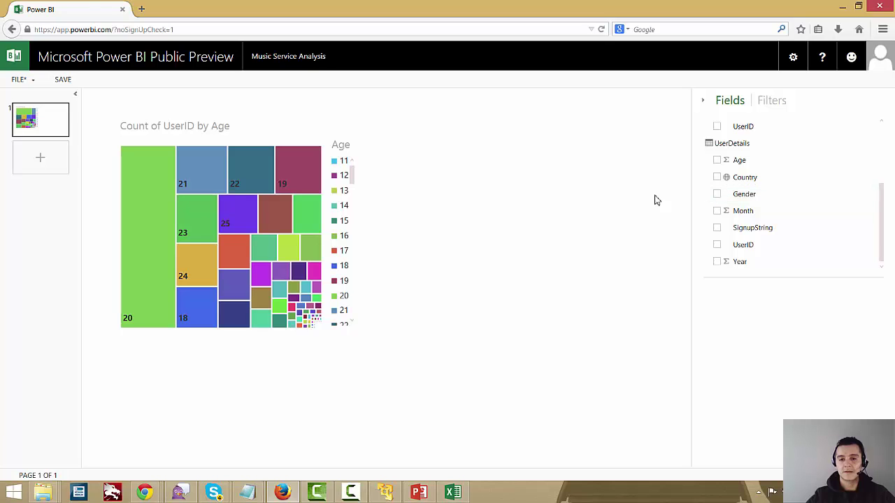
pyautogui.click(717, 194)
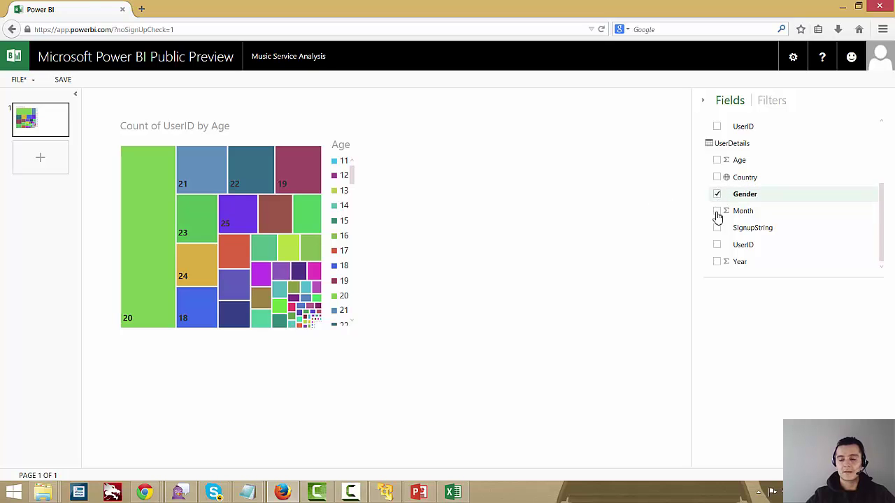
pyautogui.click(716, 160)
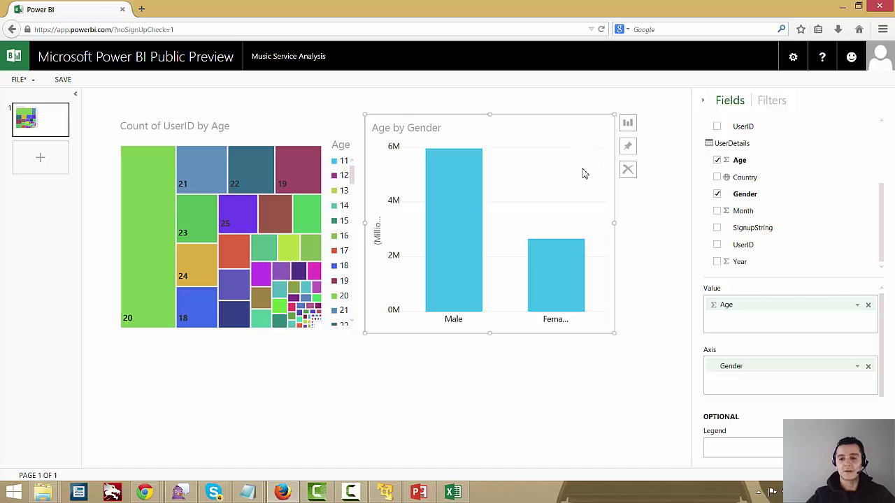
pyautogui.click(867, 305)
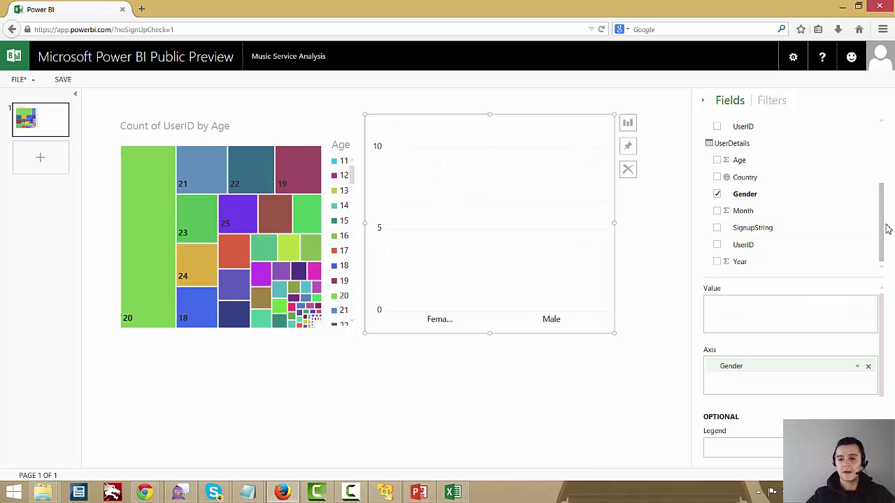
pyautogui.moveTo(766, 253); pyautogui.dragTo(769, 316)
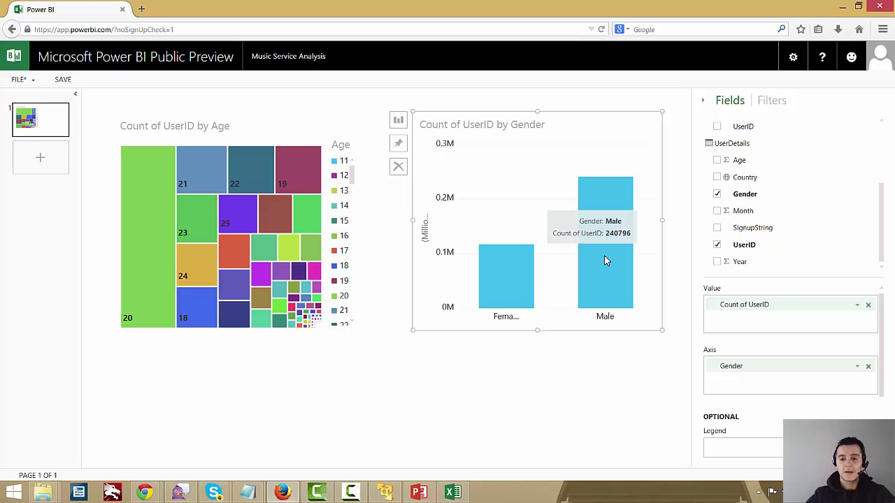
# Inspect the bars of the Count of UserID by Gender chart and highlight Female to cross-filter the age treemap
pyautogui.moveTo(522, 278)
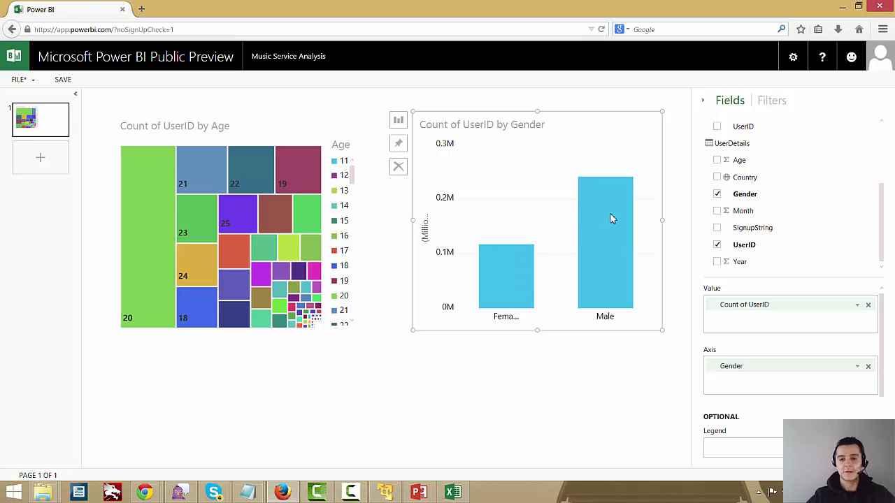
pyautogui.moveTo(610, 219)
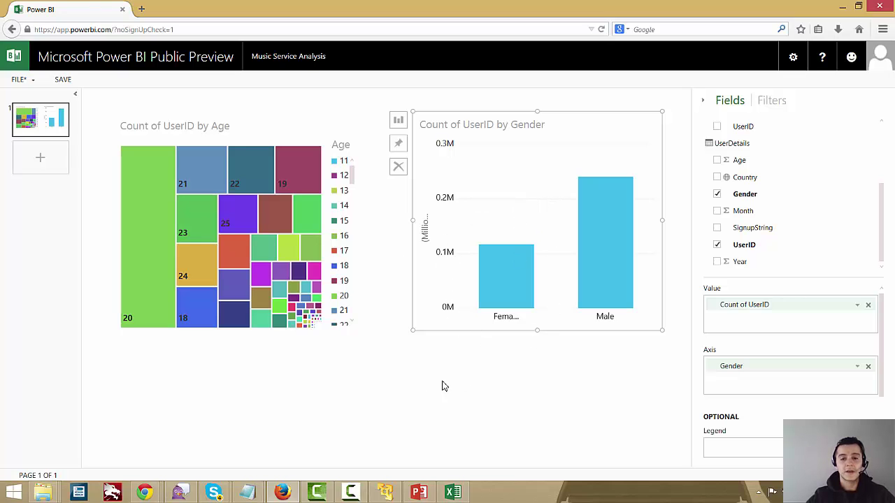
pyautogui.click(488, 282)
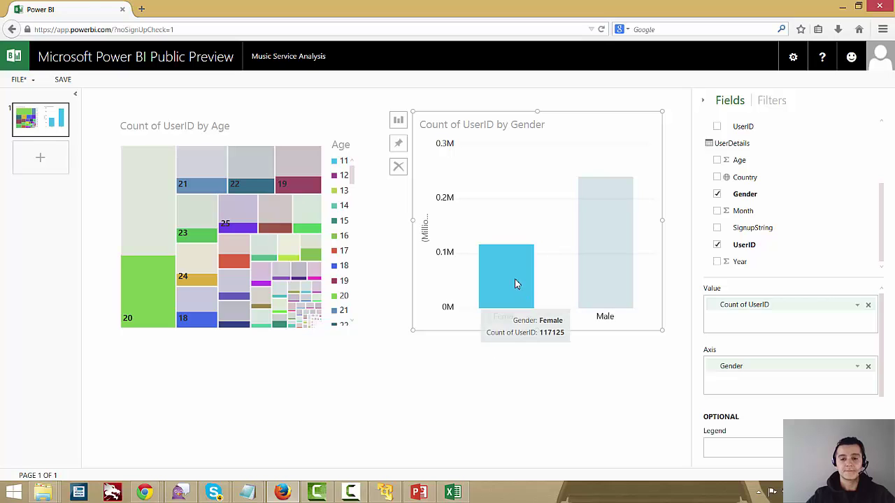
pyautogui.click(536, 367)
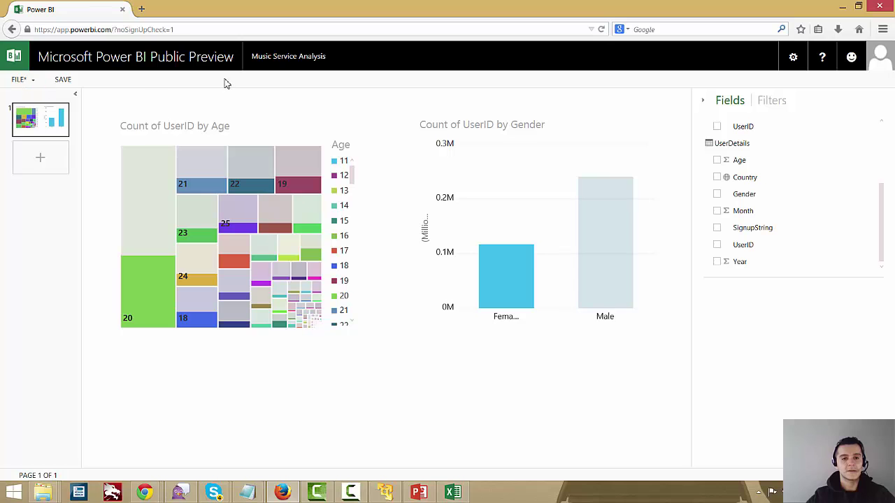
# Leave the report without saving it and look over the Music Service Analysis dashboard
pyautogui.click(270, 58)
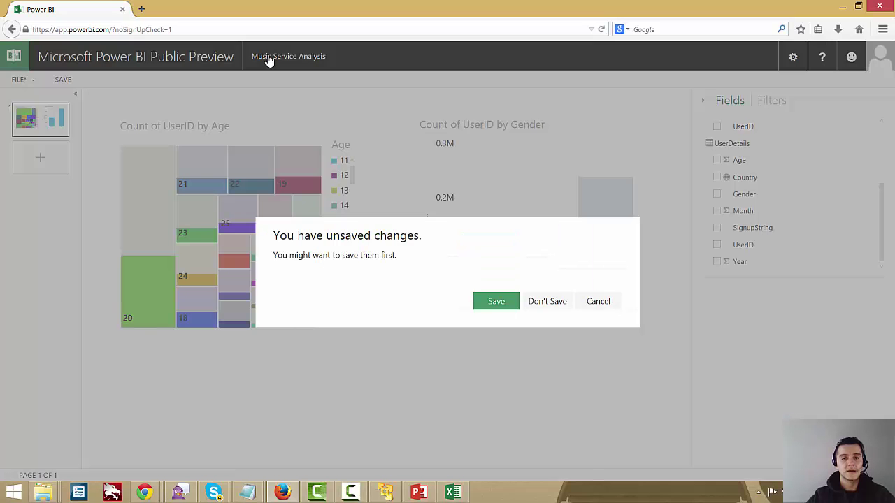
pyautogui.click(546, 302)
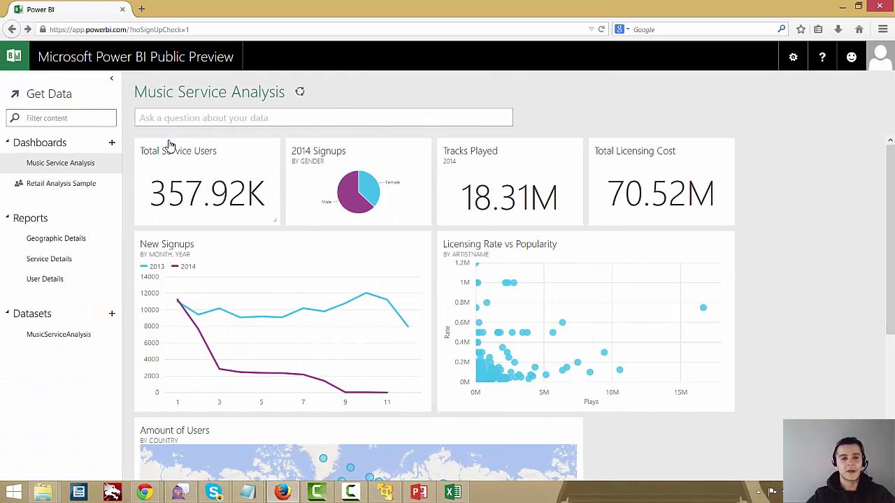
pyautogui.moveTo(891, 260); pyautogui.dragTo(892, 236)
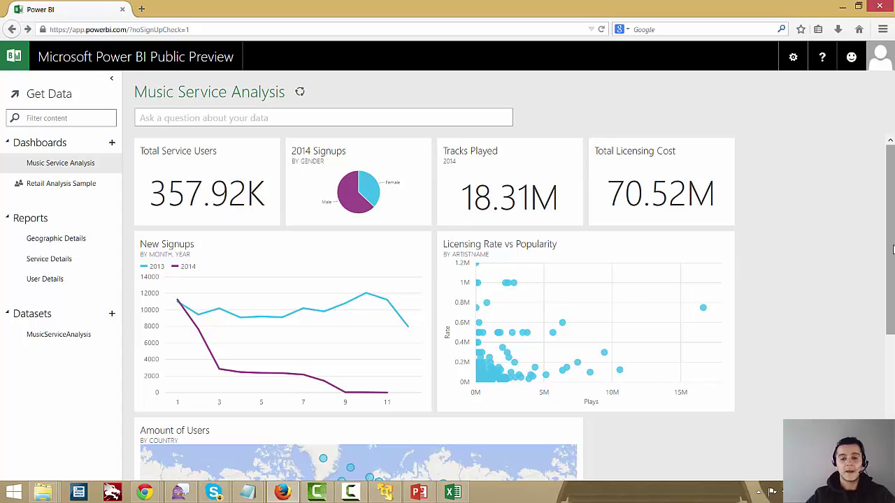
# Ask the dashboard the question "what is the country with the most users"
pyautogui.click(243, 120)
pyautogui.write('what is the country wi')
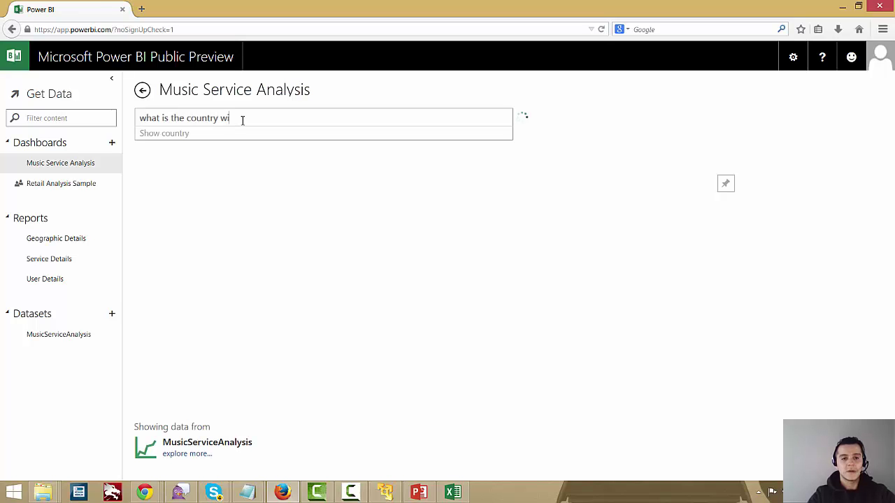
pyautogui.write('th the most users')
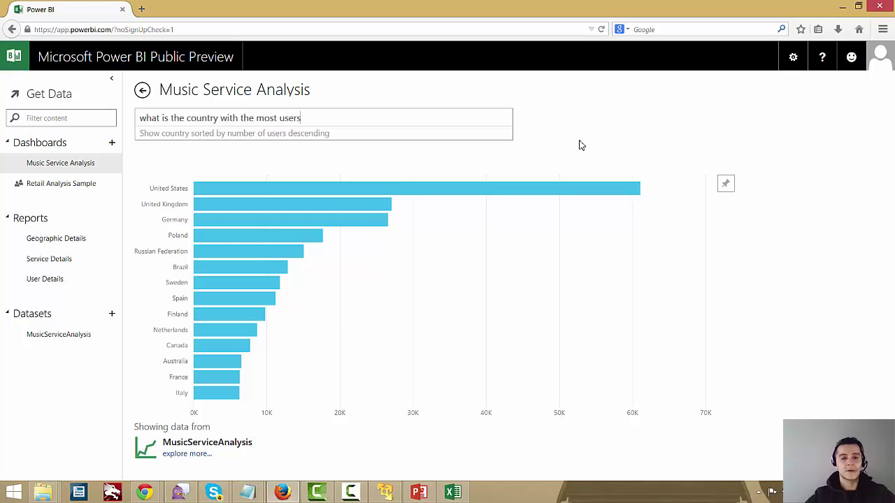
# Replace the question with "how many females in the united states"
pyautogui.moveTo(311, 119); pyautogui.dragTo(139, 119)
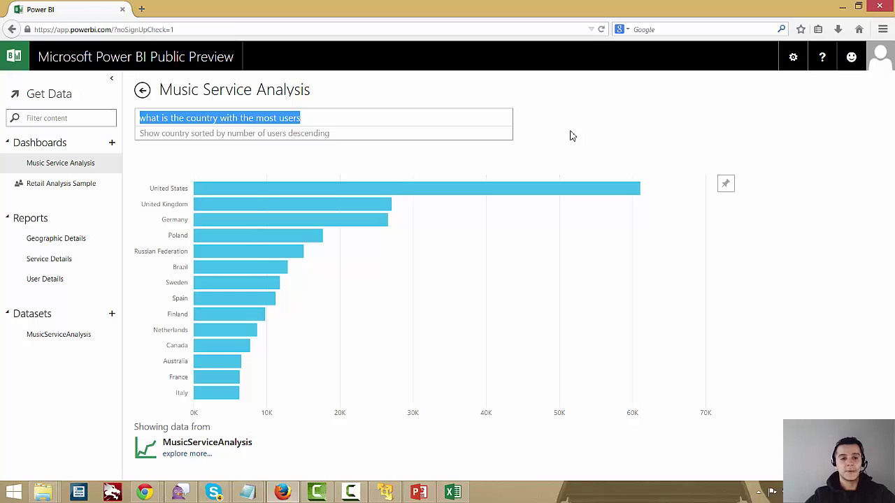
pyautogui.write('ho')
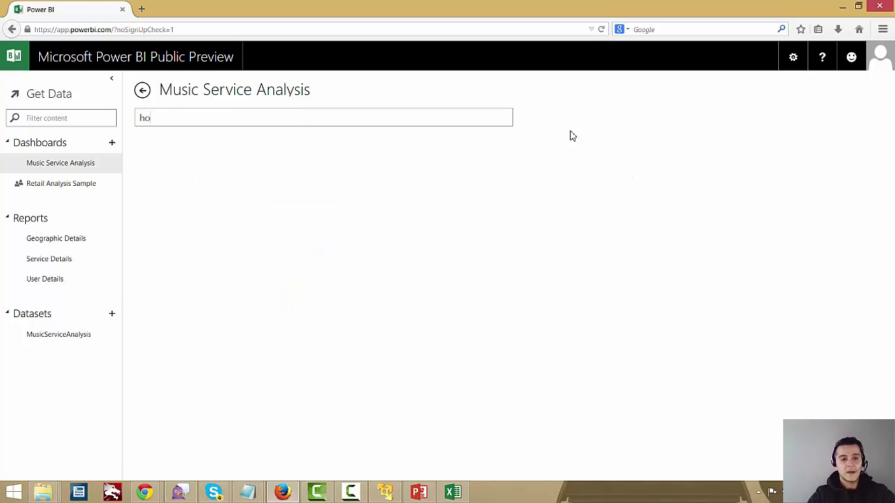
pyautogui.write('w many females')
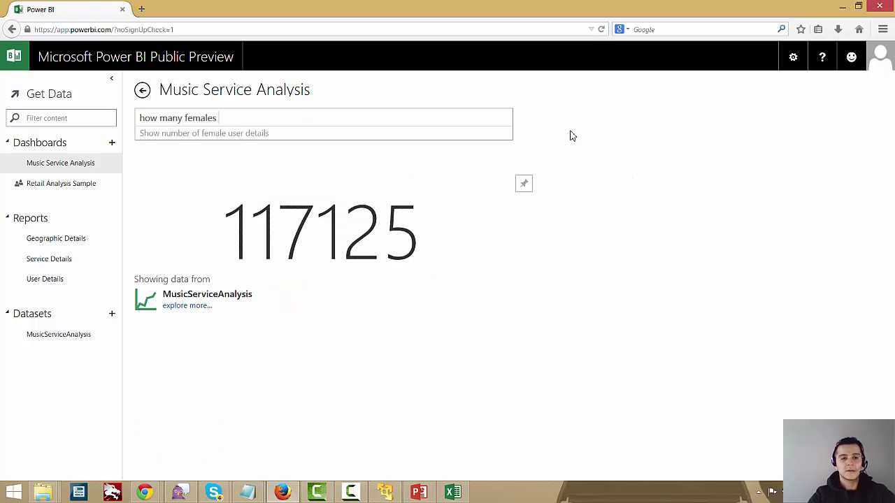
pyautogui.write(' in the united states')
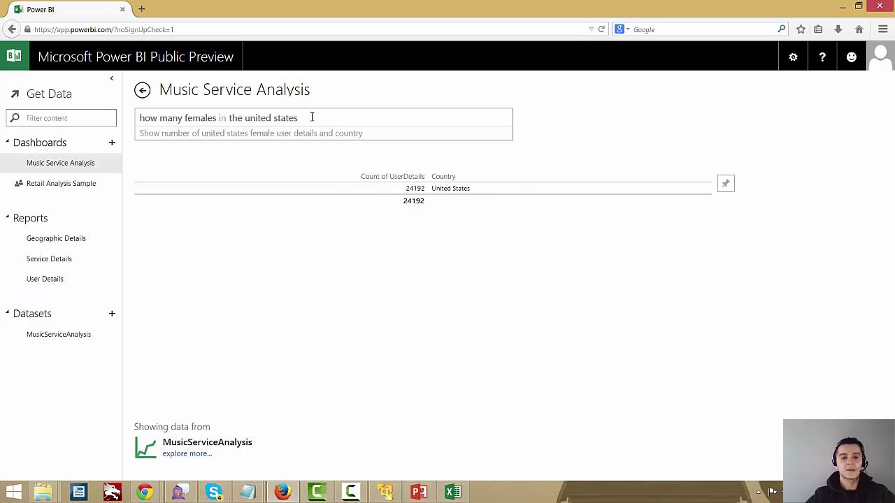
# Query the data for "average age in mexico" and return to the Music Service Analysis dashboard
pyautogui.moveTo(313, 121); pyautogui.dragTo(118, 115)
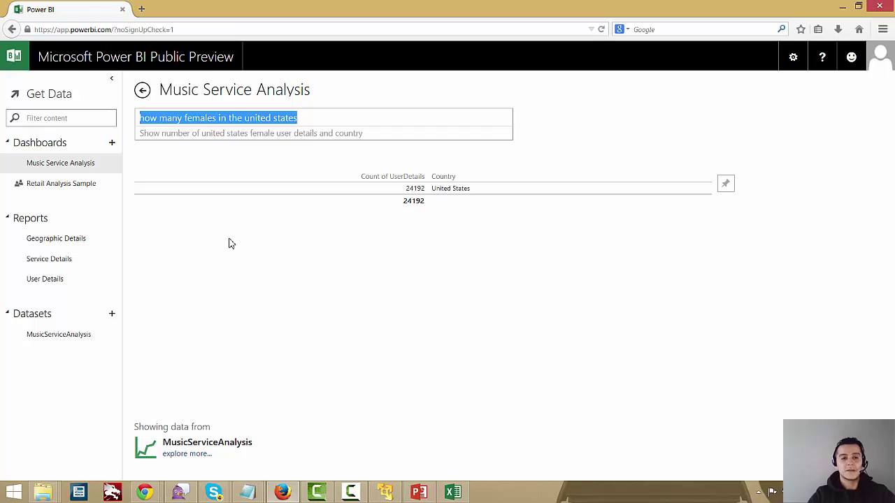
pyautogui.write('average a')
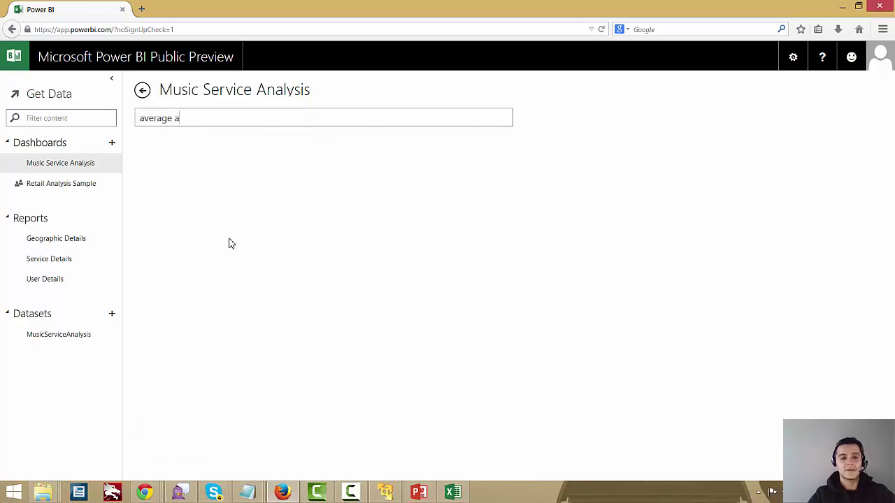
pyautogui.write('n mexico')
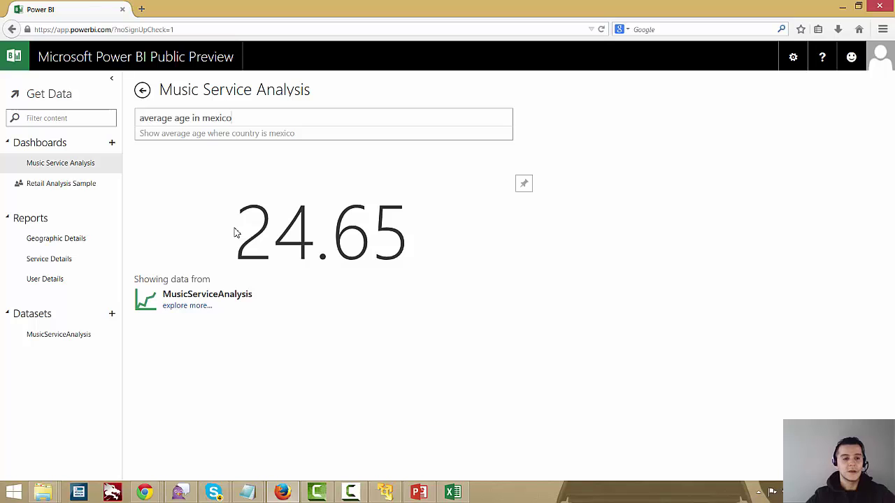
pyautogui.click(63, 162)
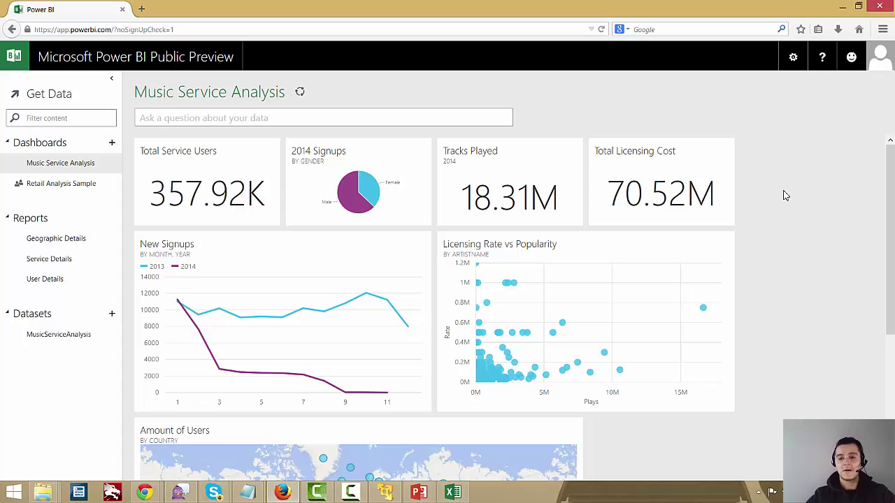
pyautogui.moveTo(651, 172)
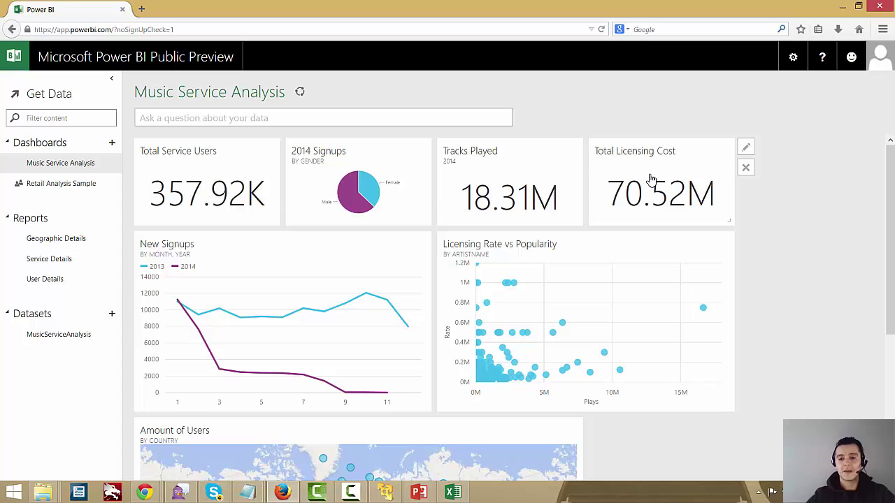